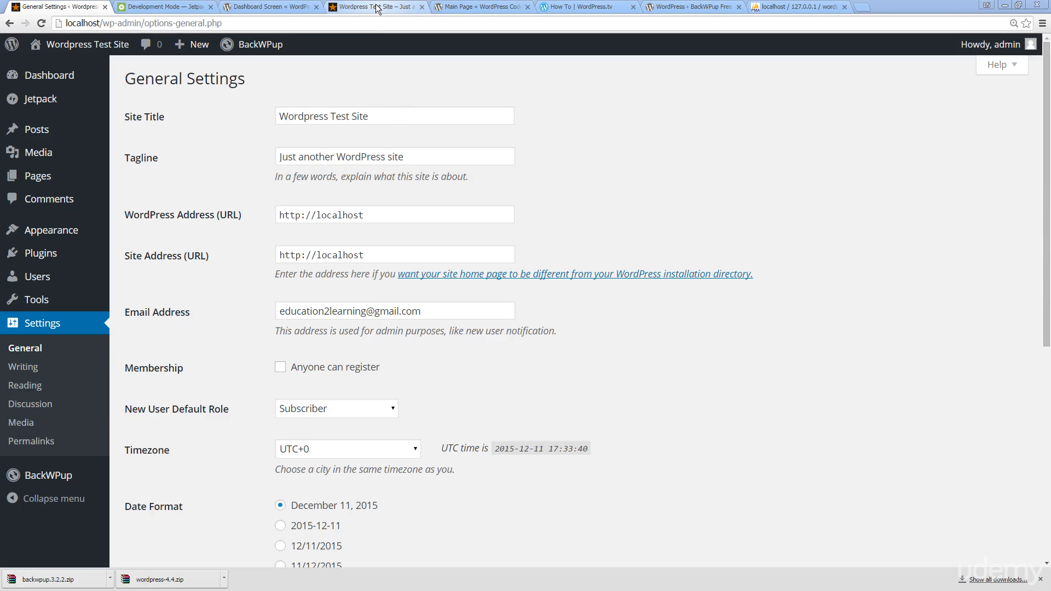
- Compare the site title and tagline on the live front page with their fields in General Settings
left_click(377, 8)
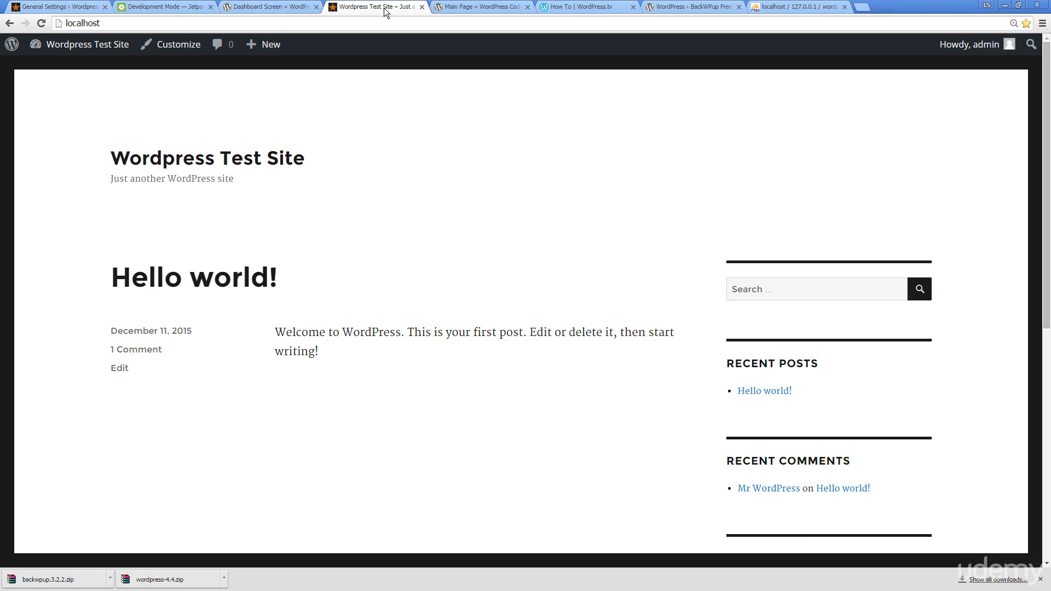
left_click_drag(337, 156, 89, 160)
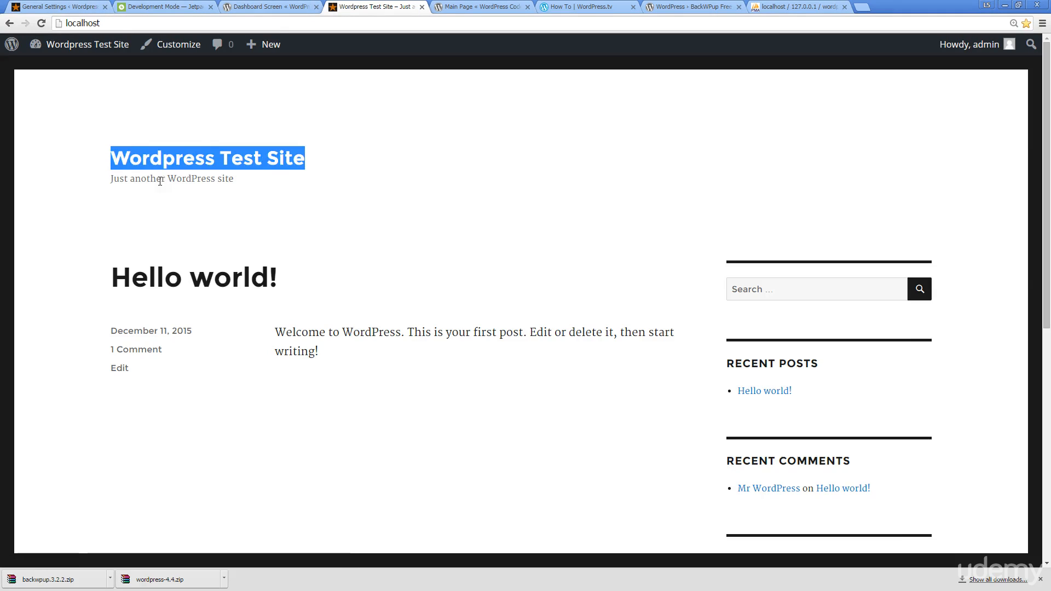
left_click_drag(110, 179, 242, 175)
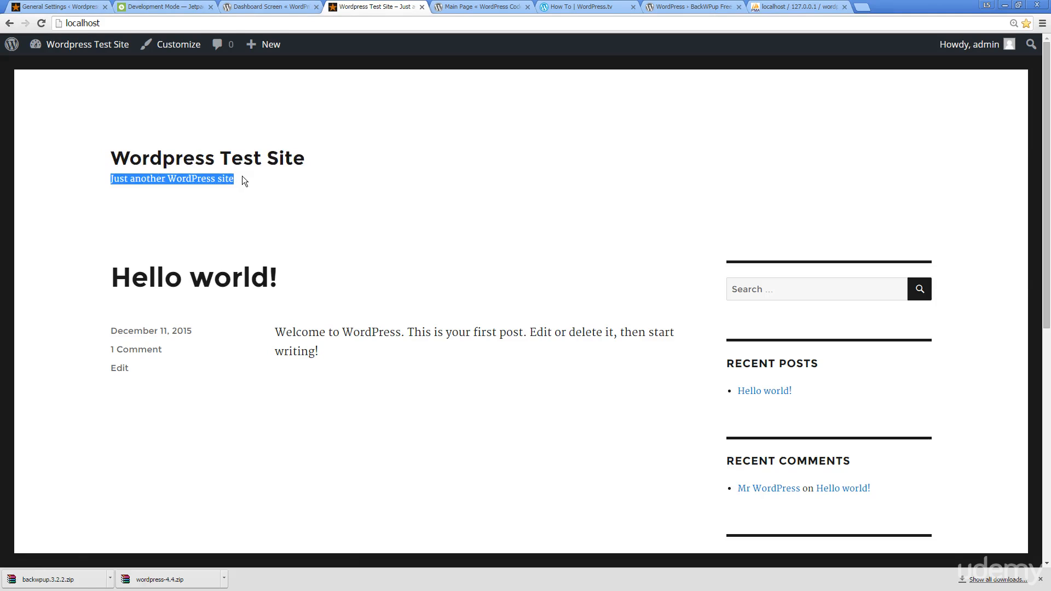
left_click(57, 6)
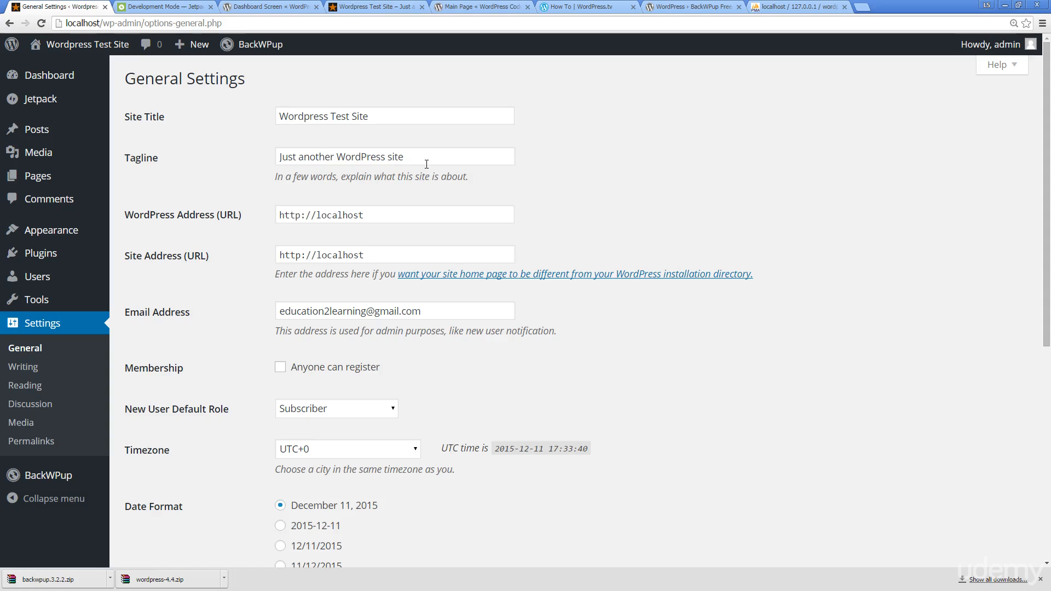
left_click_drag(426, 159, 231, 141)
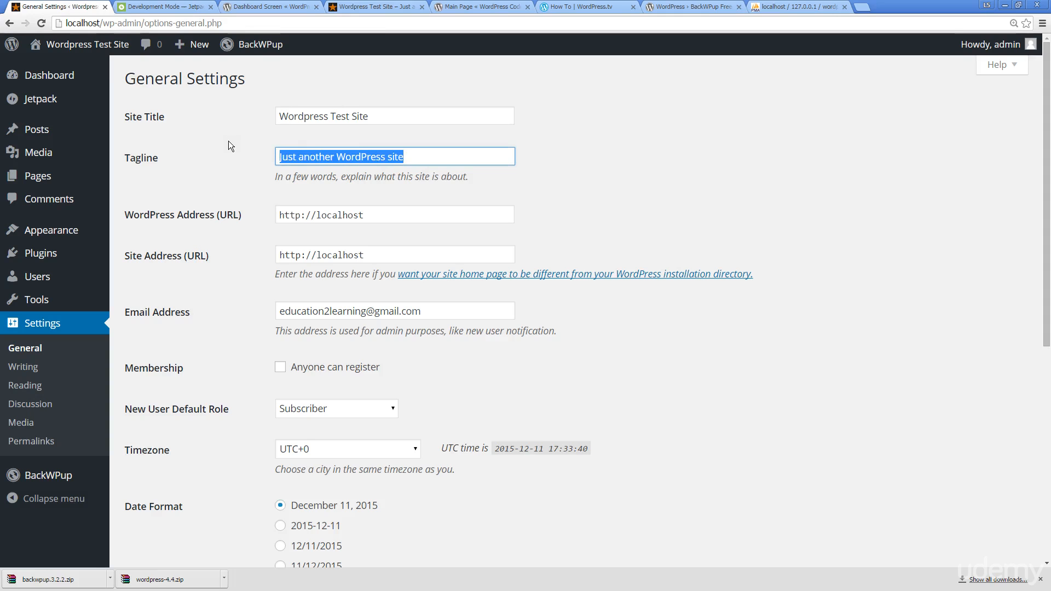
mouse_move(106, 236)
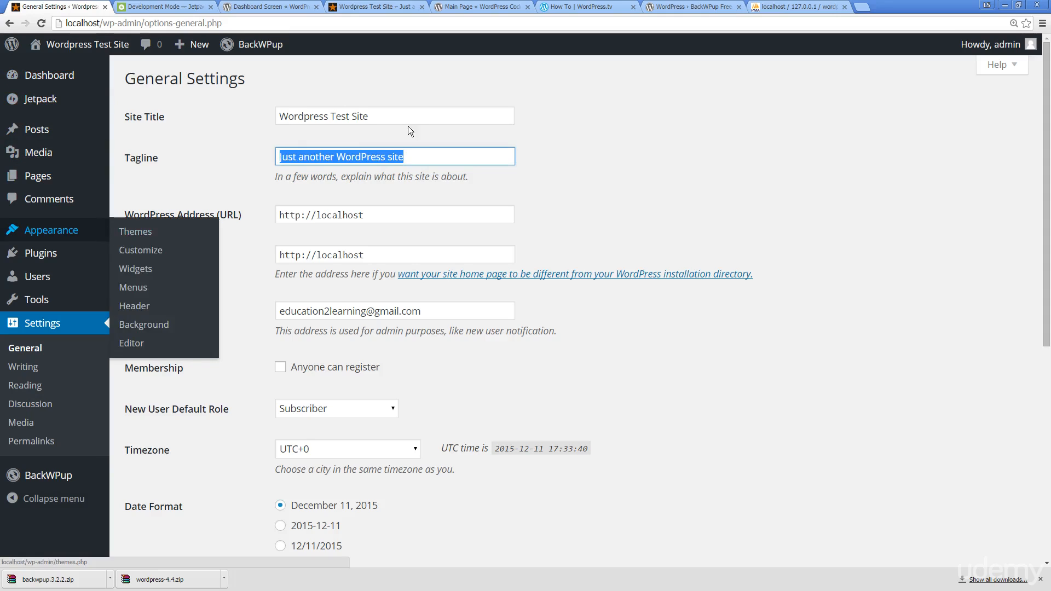
mouse_move(30, 125)
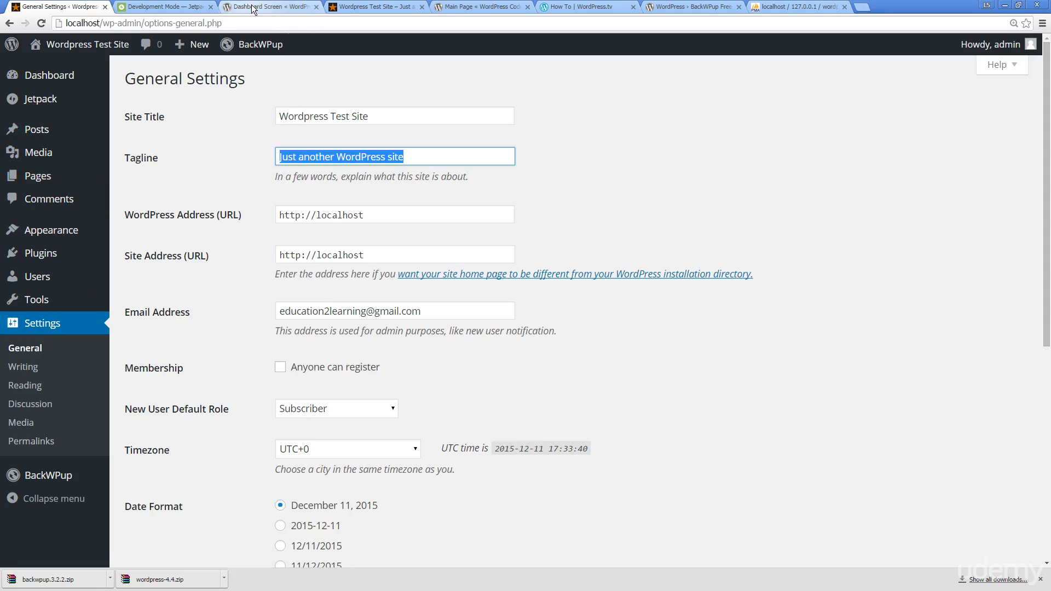
left_click(361, 6)
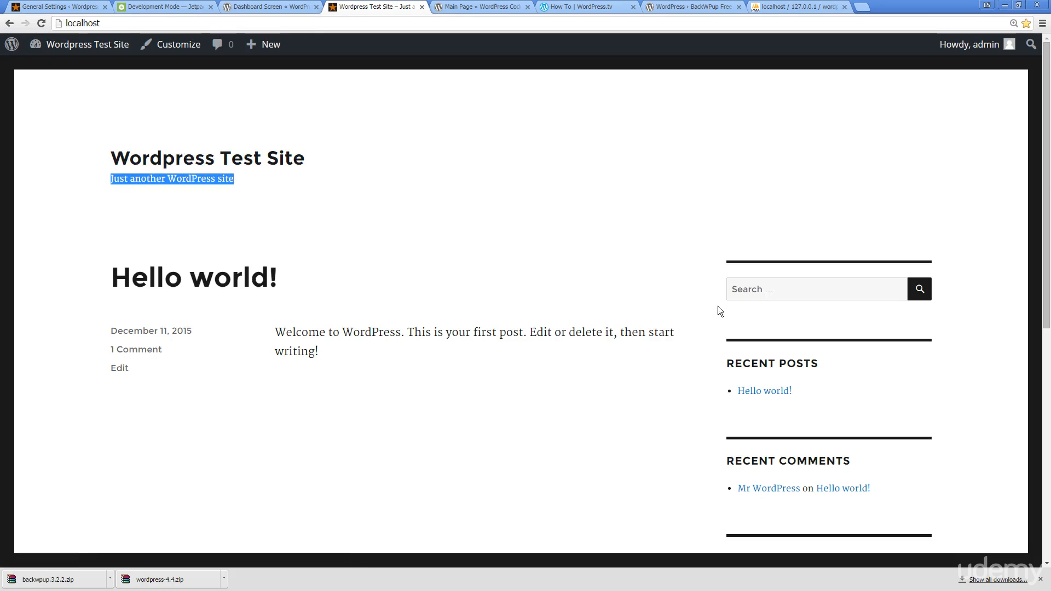
- Replace the tagline in General Settings with "your own tagline"
left_click(72, 6)
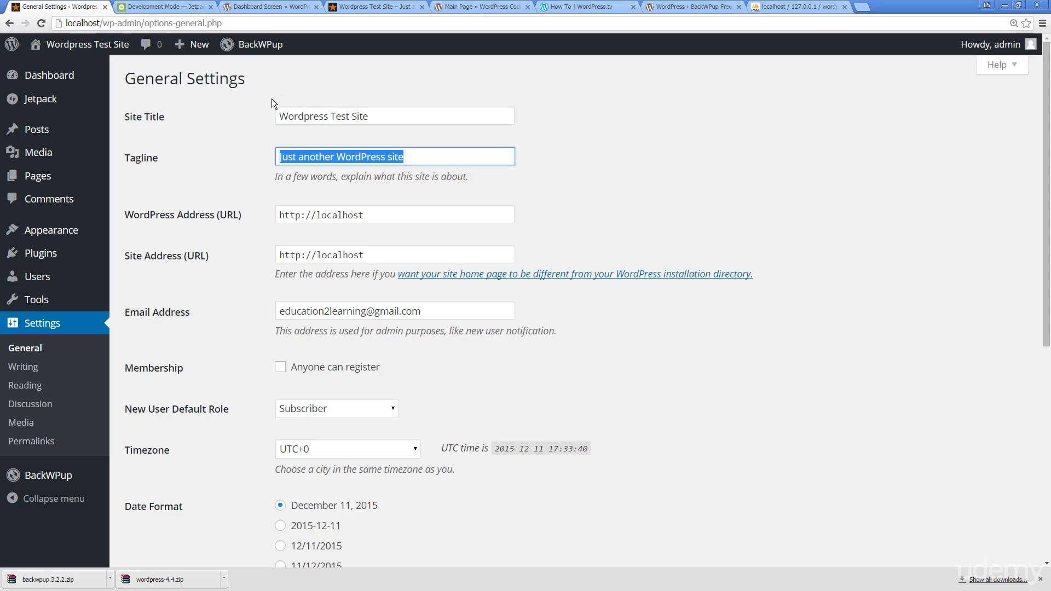
left_click_drag(445, 155, 260, 143)
type("y")
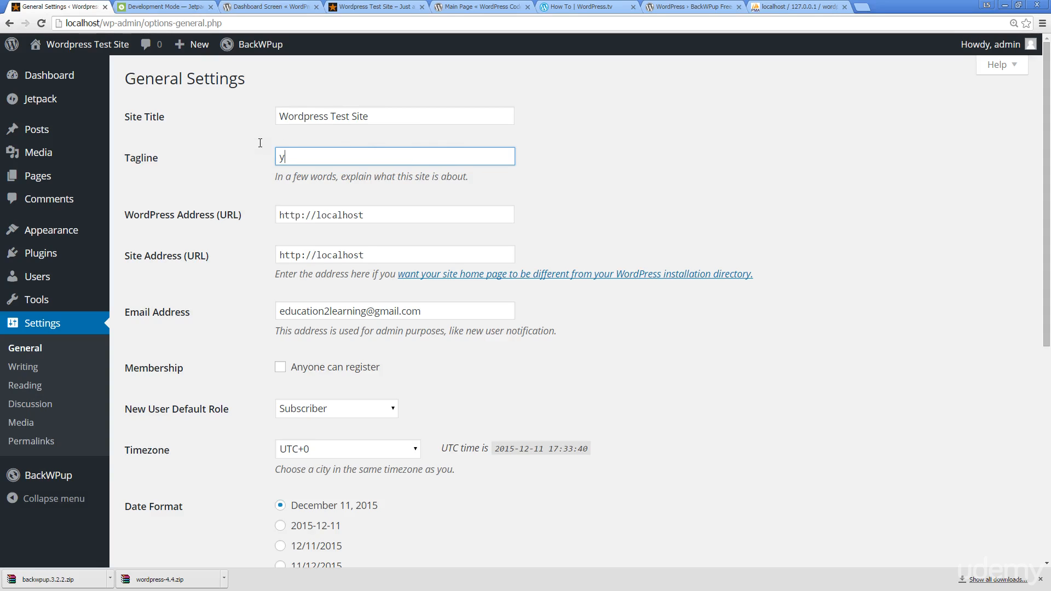
type("oru own tagline")
left_click_drag(289, 152, 302, 158)
type("ur")
left_click(319, 214)
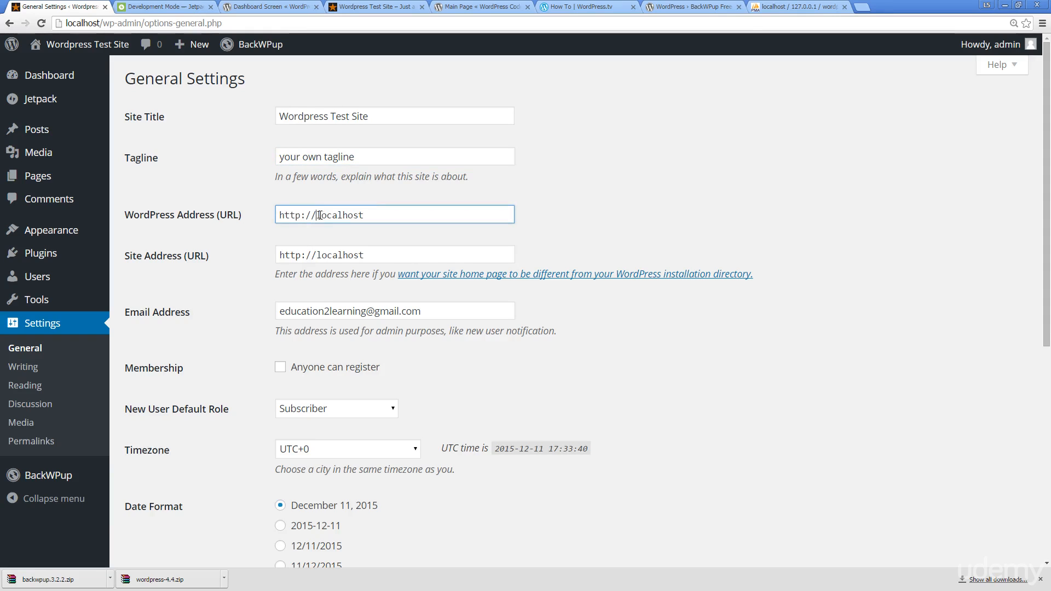
type("www.")
key("BackSpace")
key("BackSpace")
key("BackSpace")
key("BackSpace")
key("End")
type(".com")
left_click_drag(318, 214, 364, 212)
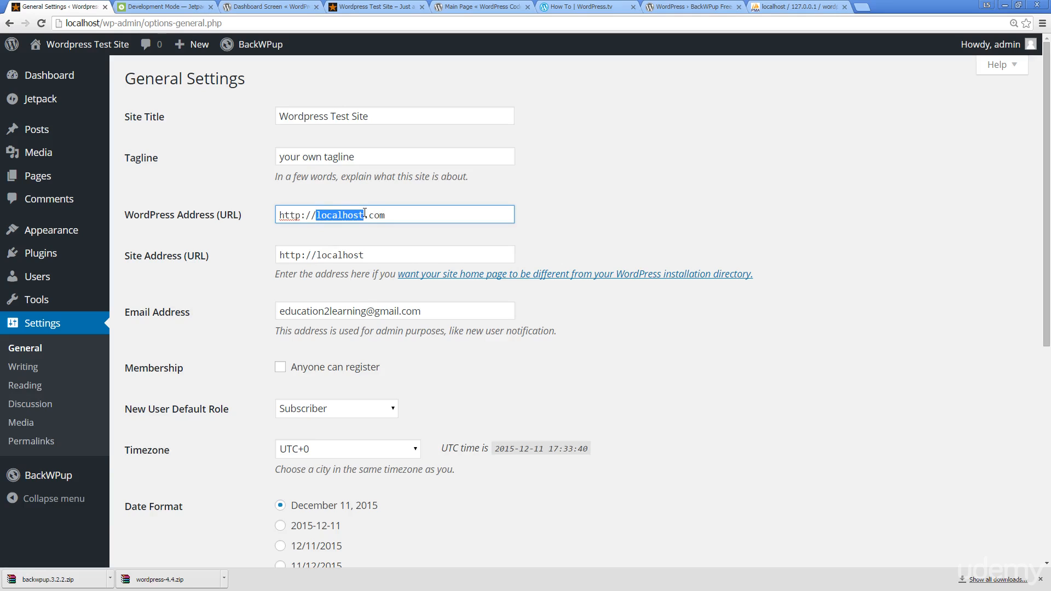
left_click(319, 218)
left_click_drag(386, 214, 363, 214)
- Review the membership setting and the roles offered for New User Default Role
scroll(448, 297, "down", 2)
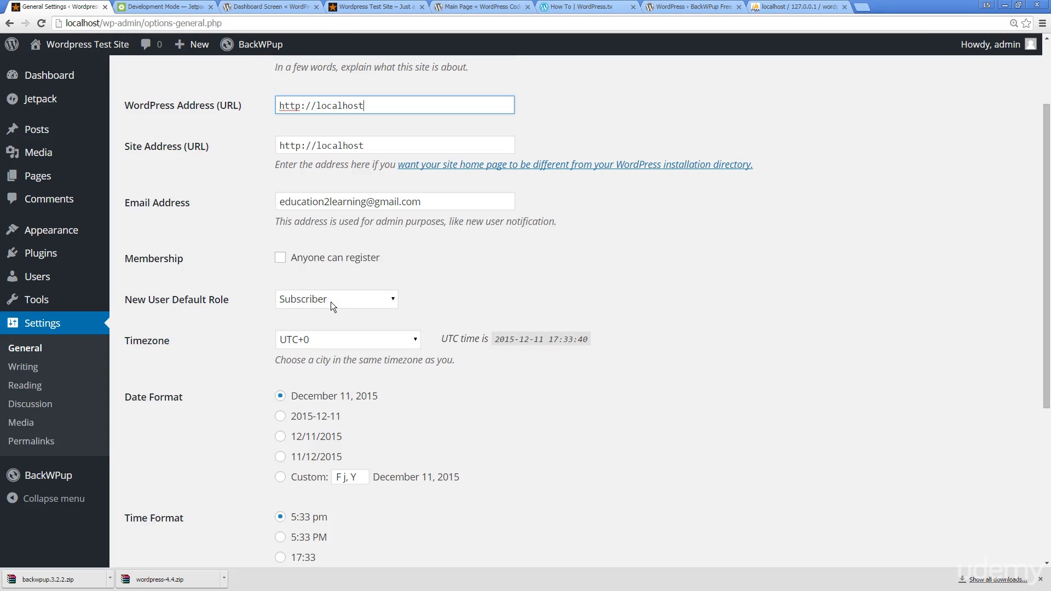
left_click(386, 300)
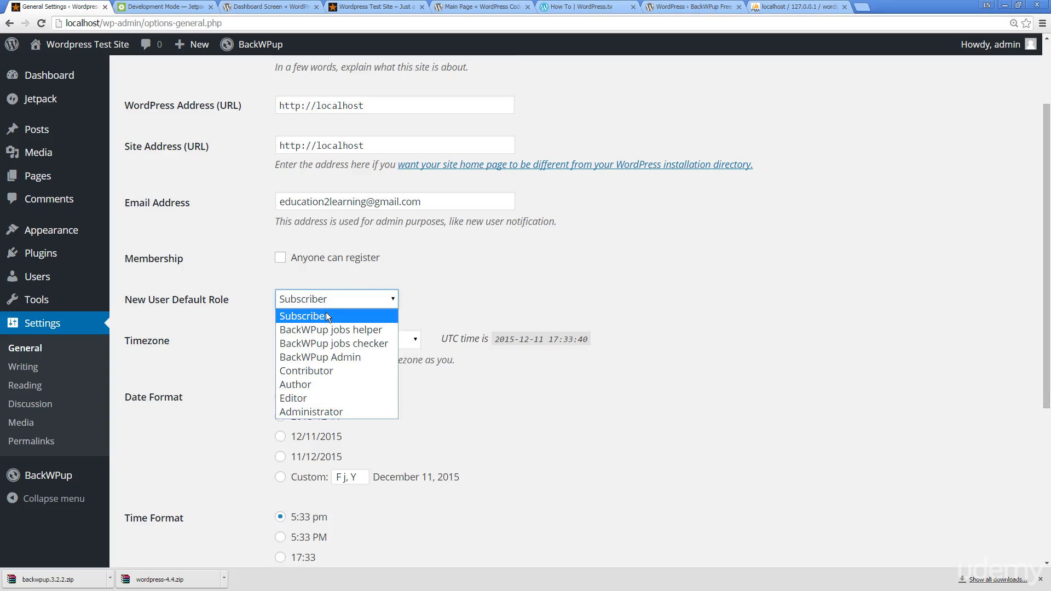
left_click(477, 268)
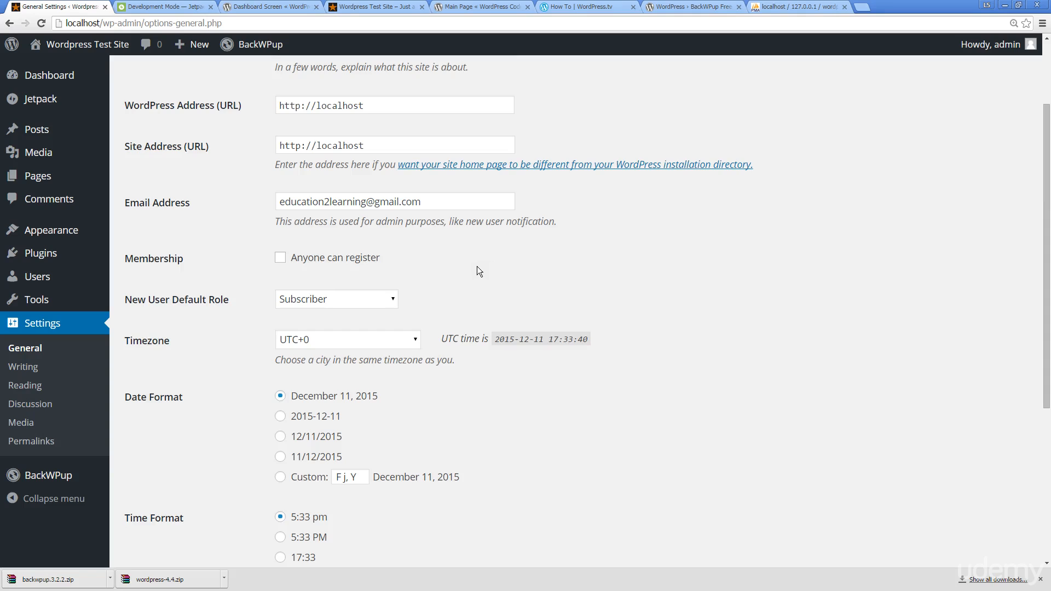
scroll(448, 266, "down", 1)
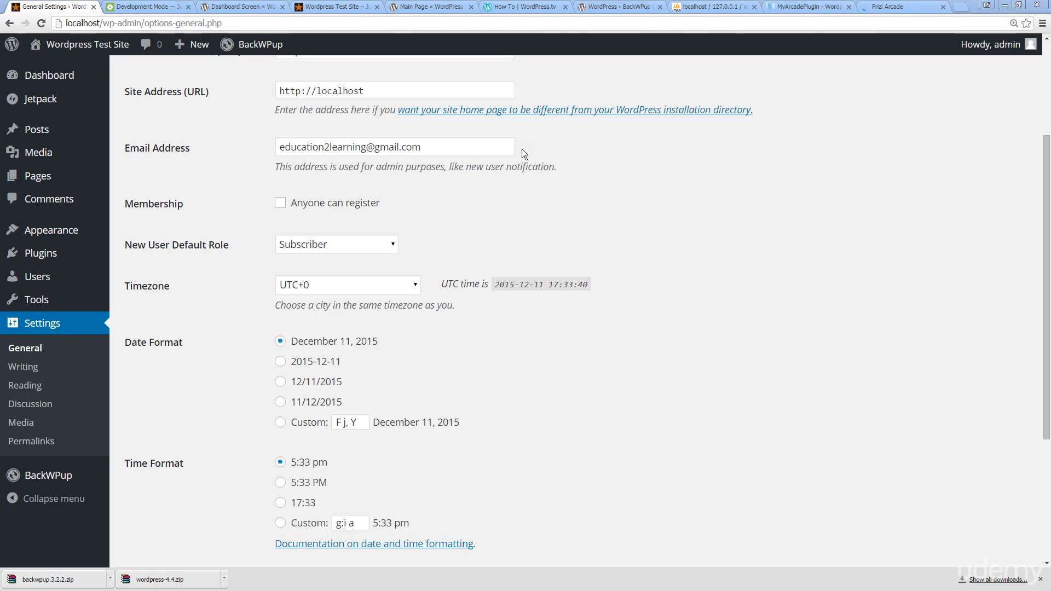
- Look over the MyArcadePlugin home page and the game listings on the Frizi Arcade demo site
left_click(800, 5)
scroll(655, 115, "up", 2)
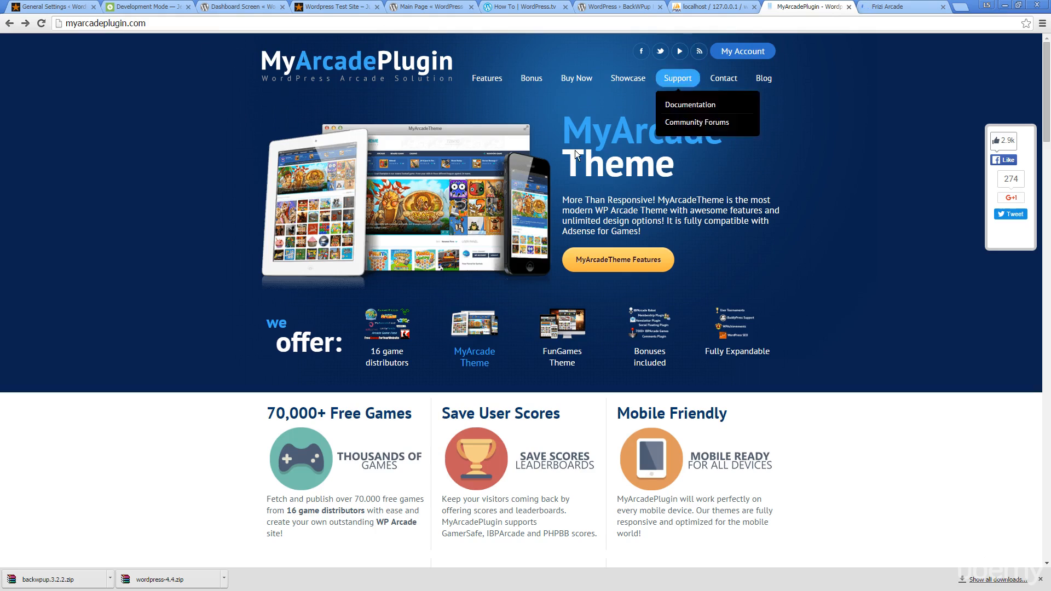
left_click(898, 7)
scroll(235, 157, "down", 6)
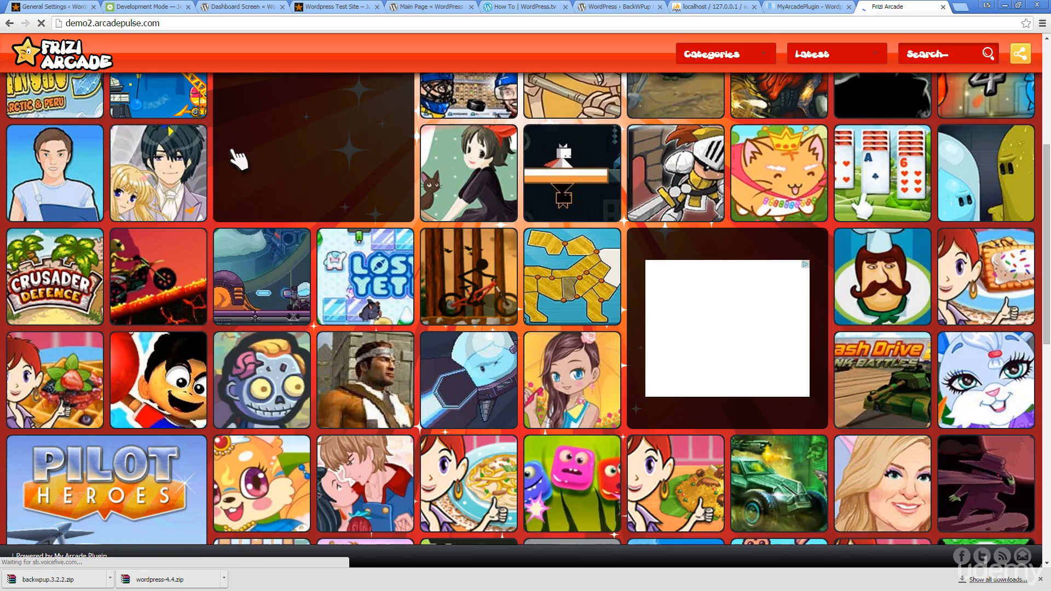
scroll(432, 300, "down", 9)
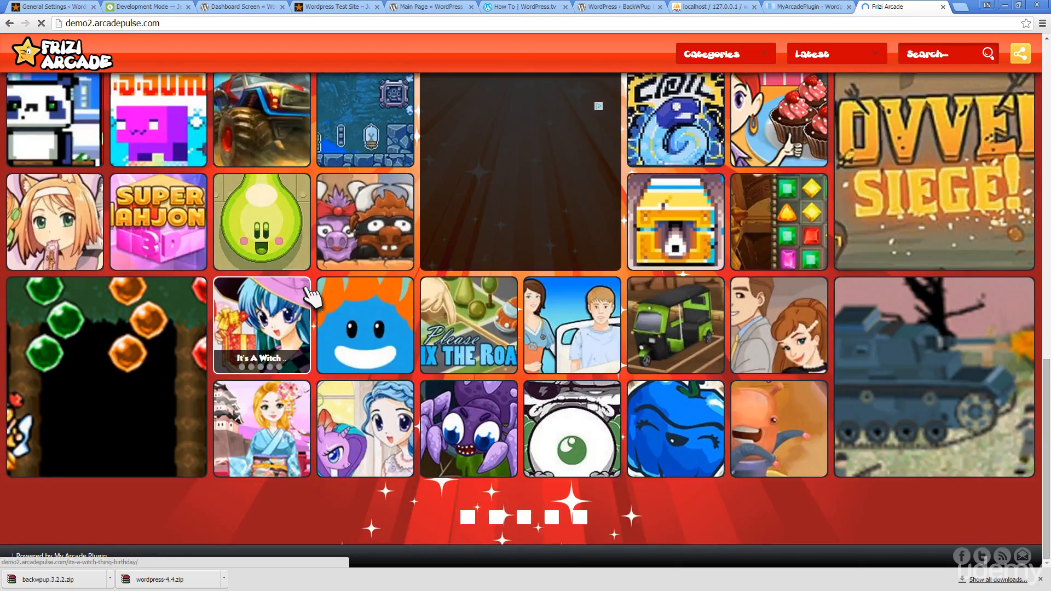
scroll(307, 272, "up", 14)
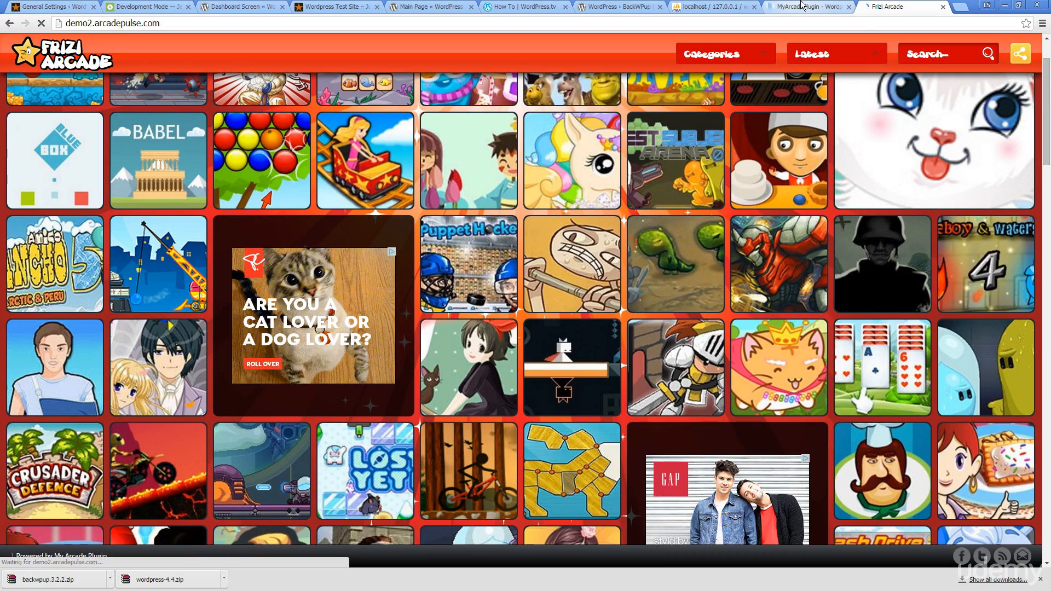
- Return to General Settings, enable falling snow on the blog until January 4th, and save the changes
left_click(57, 5)
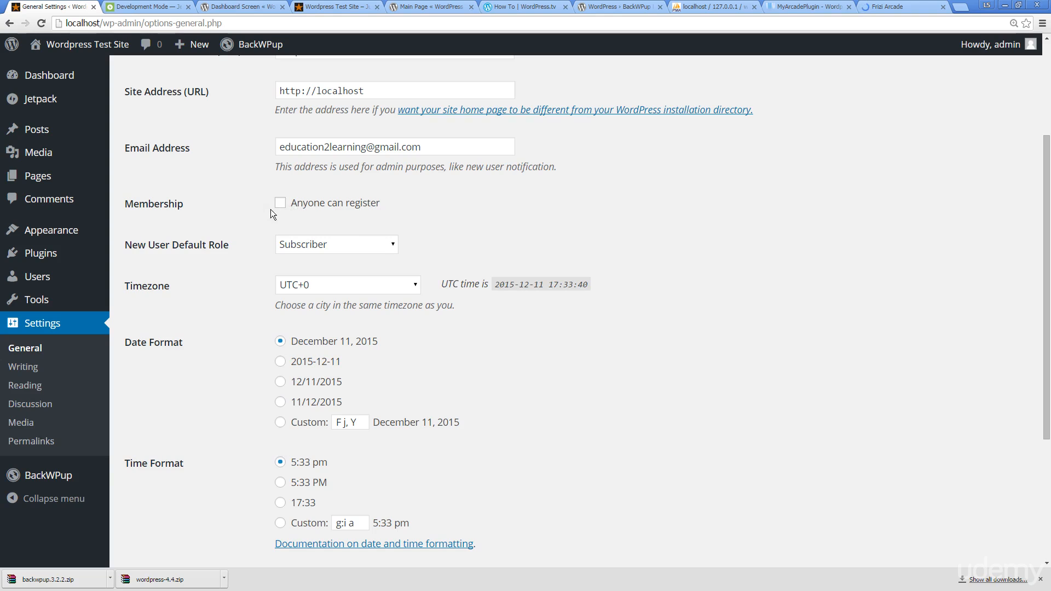
scroll(232, 281, "down", 4)
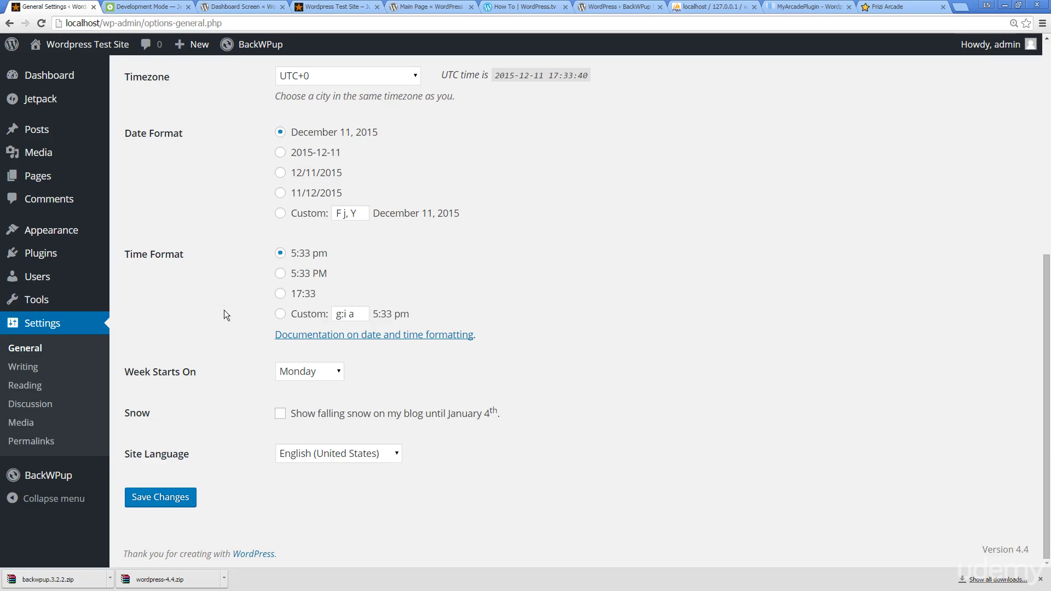
left_click(280, 413)
left_click(159, 497)
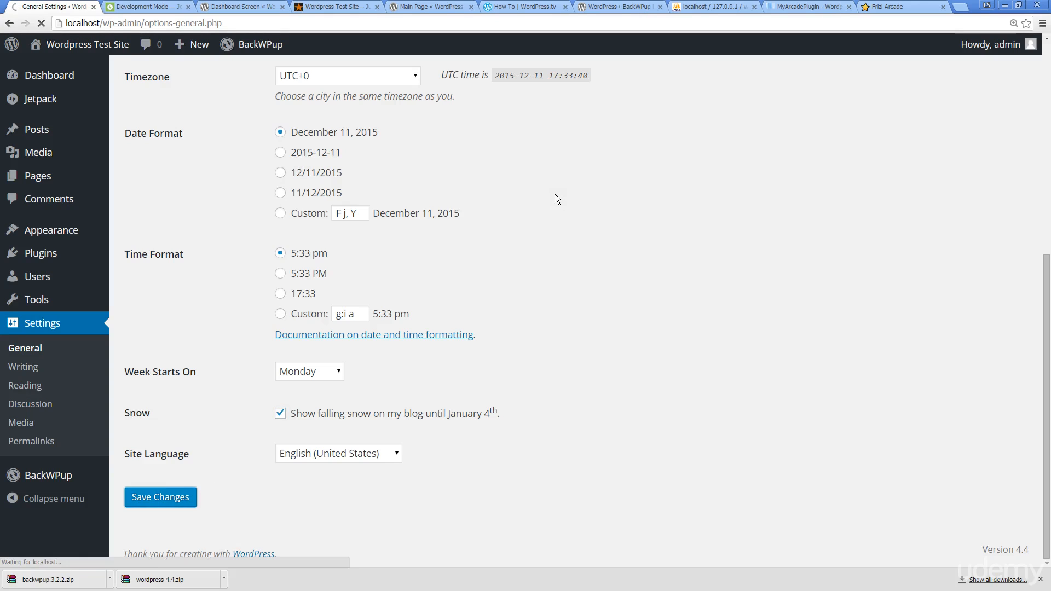
- Reload the site's front page and check the tagline and snow effect against the saved General Settings
left_click(317, 6)
left_click(42, 23)
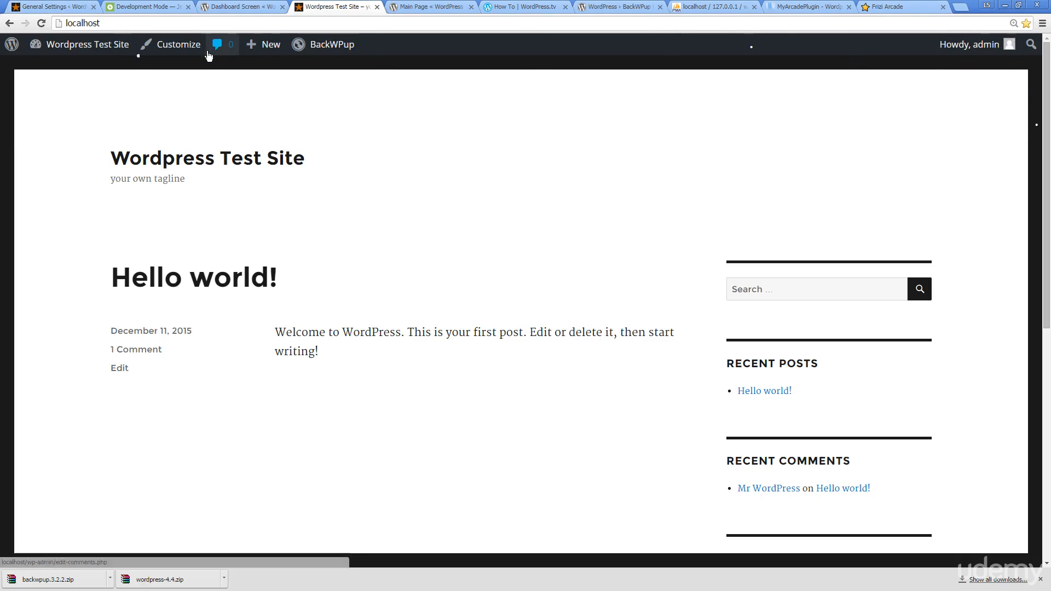
left_click(64, 6)
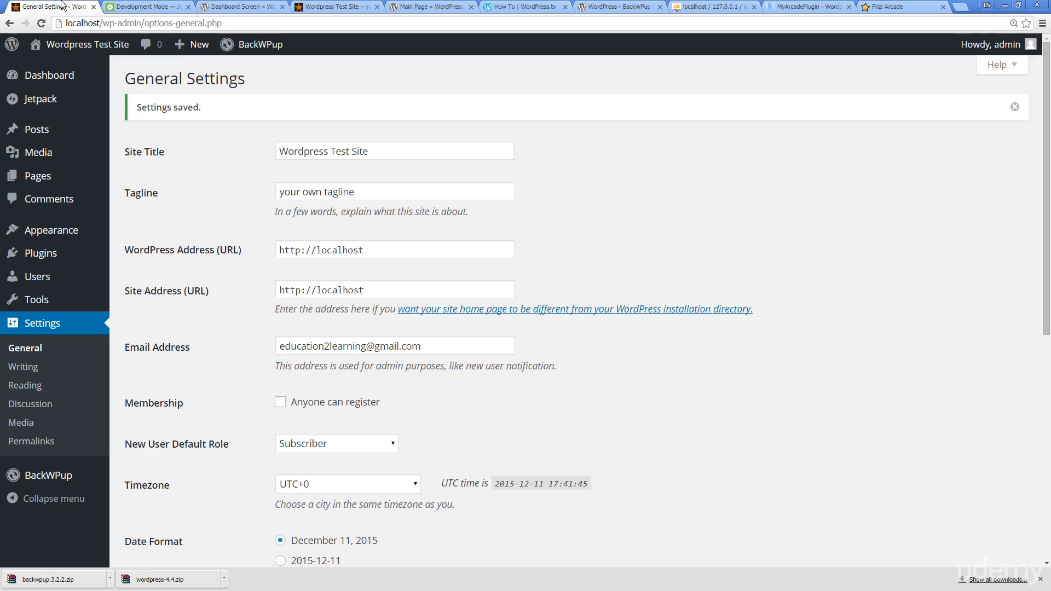
scroll(516, 371, "down", 6)
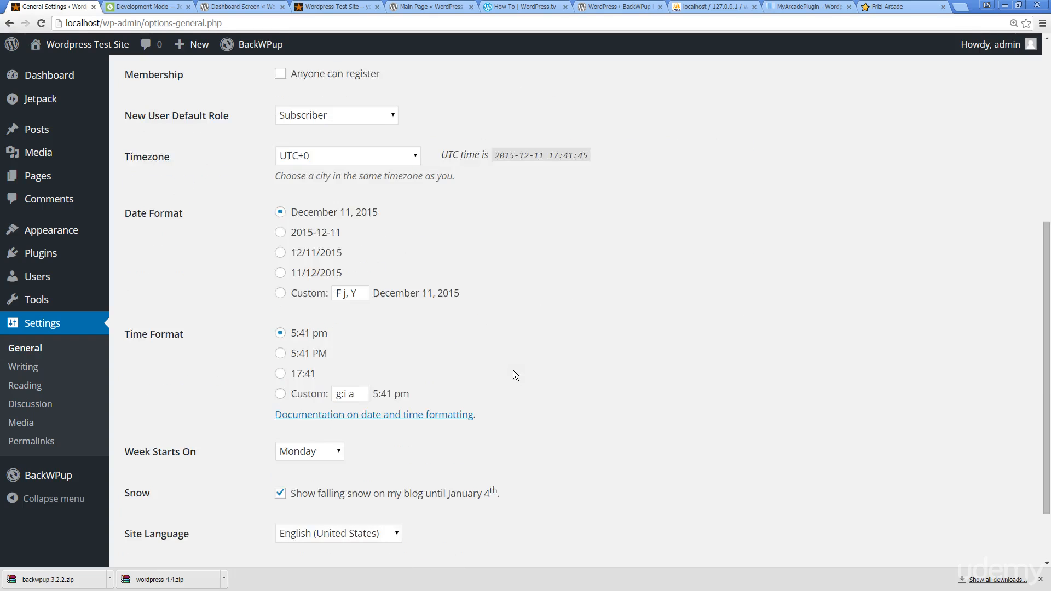
left_click(335, 7)
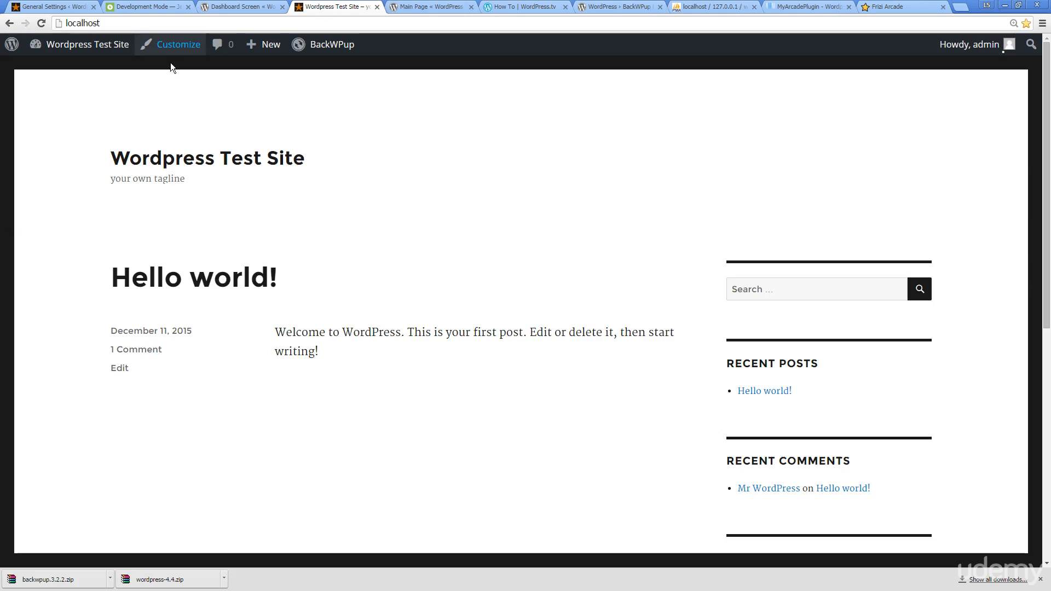
- Turn off the falling snow option in General Settings and save the changes
left_click(55, 7)
left_click(279, 494)
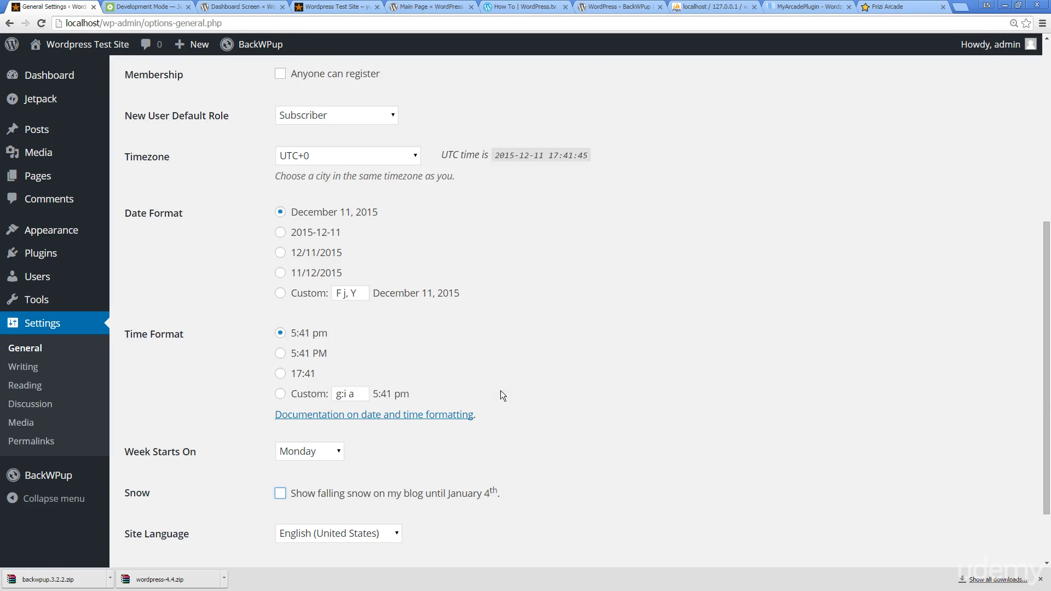
scroll(545, 279, "down", 2)
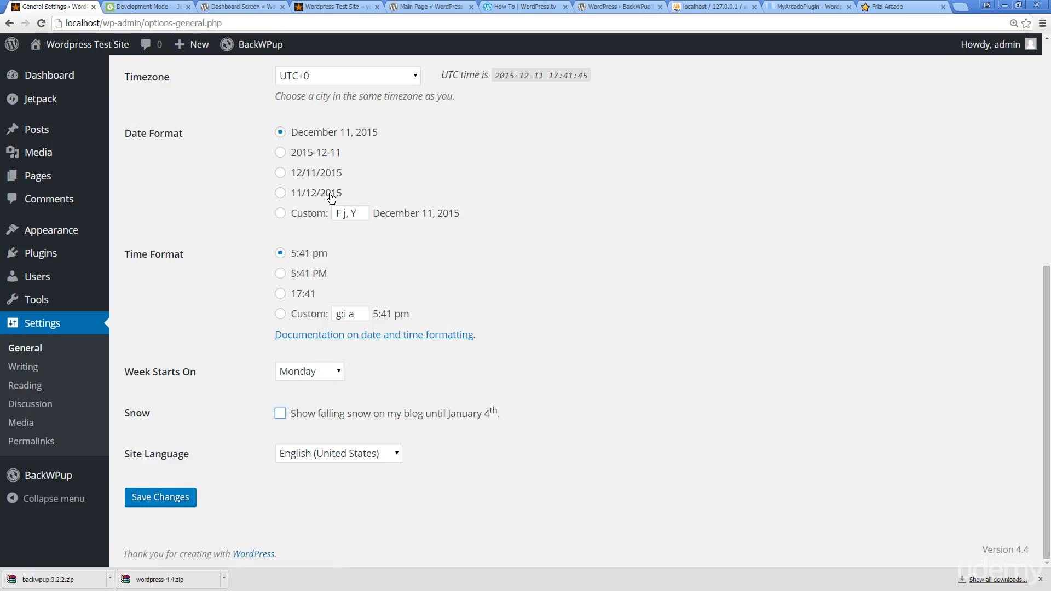
scroll(334, 208, "up", 3)
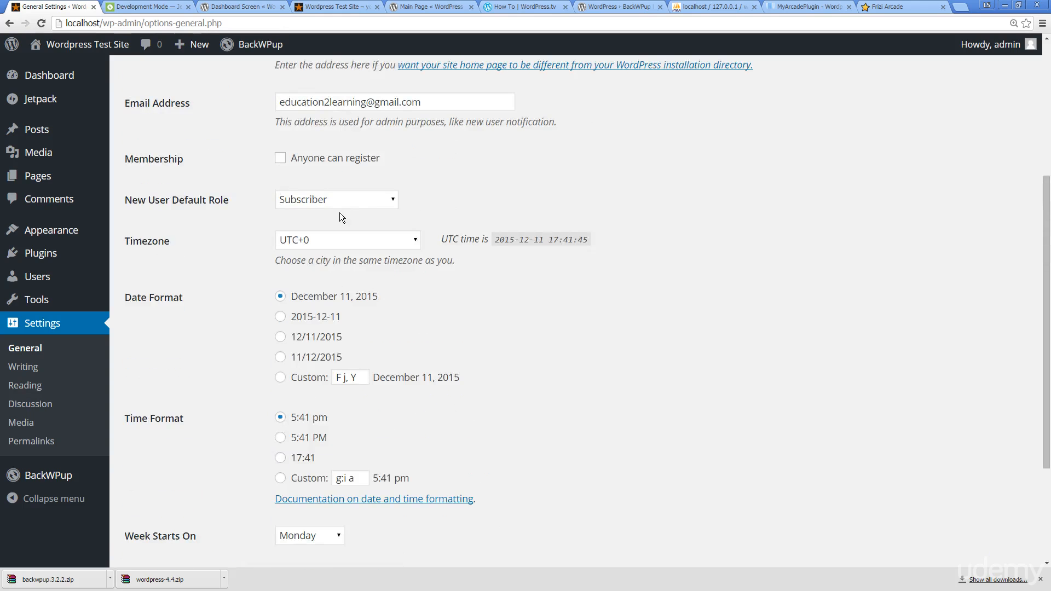
scroll(245, 222, "down", 3)
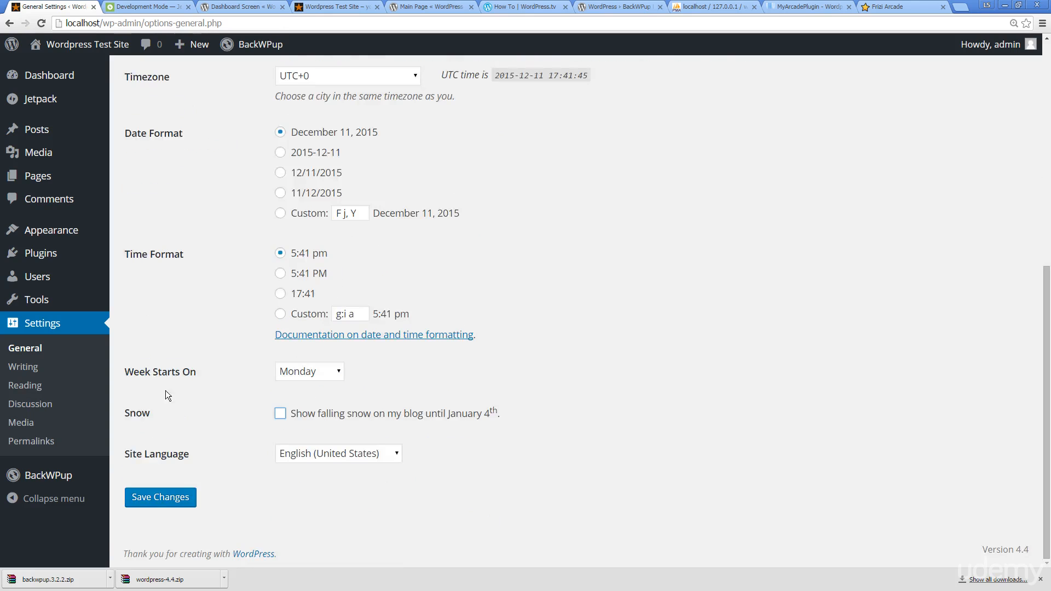
left_click(154, 497)
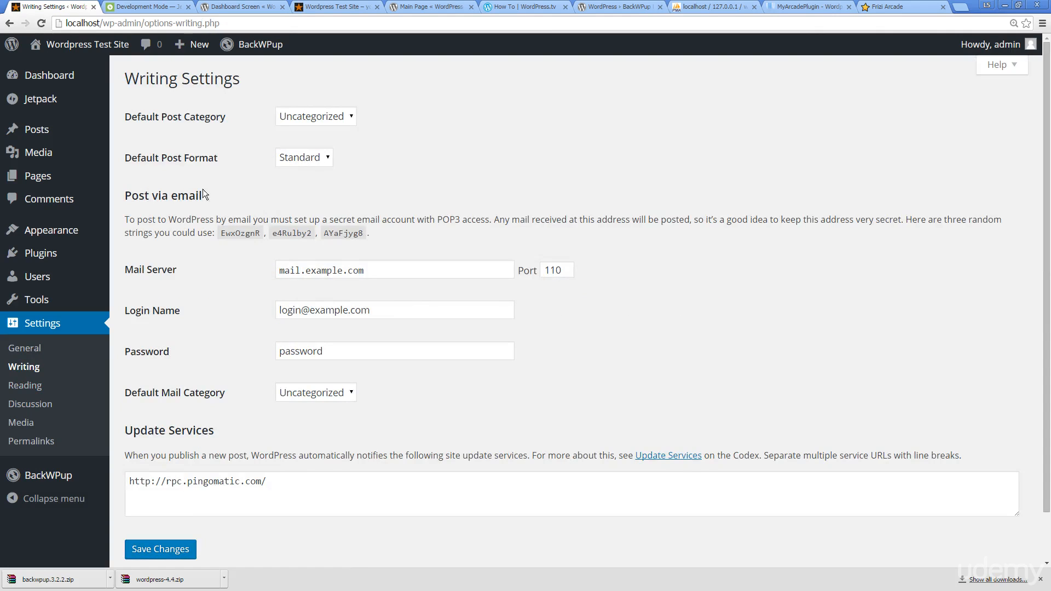
- Review the default post category and post format choices and the post-via-email fields in Writing Settings
left_click(300, 115)
left_click(410, 115)
left_click(303, 157)
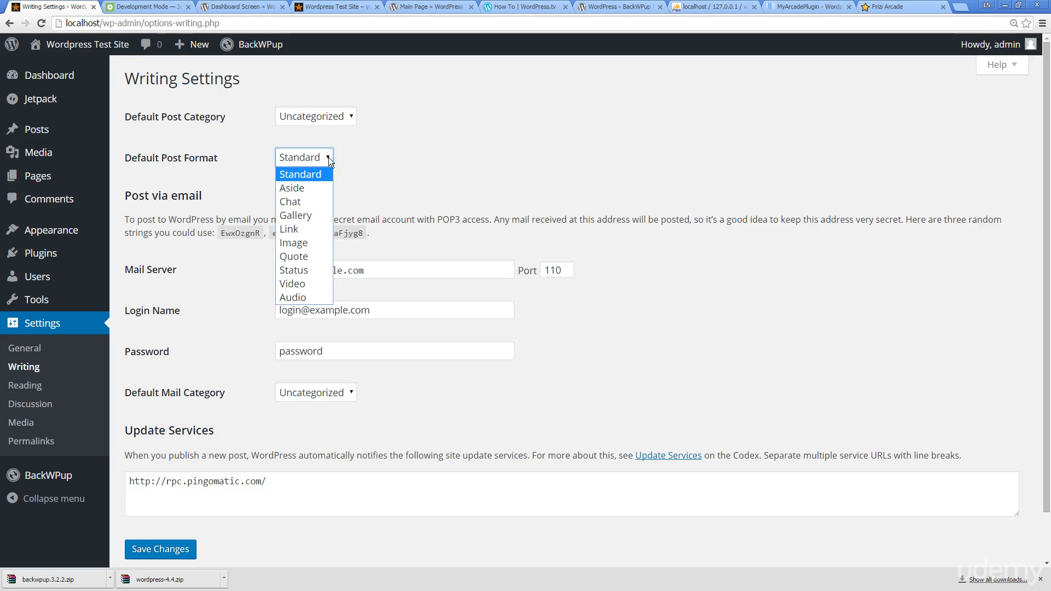
left_click(424, 156)
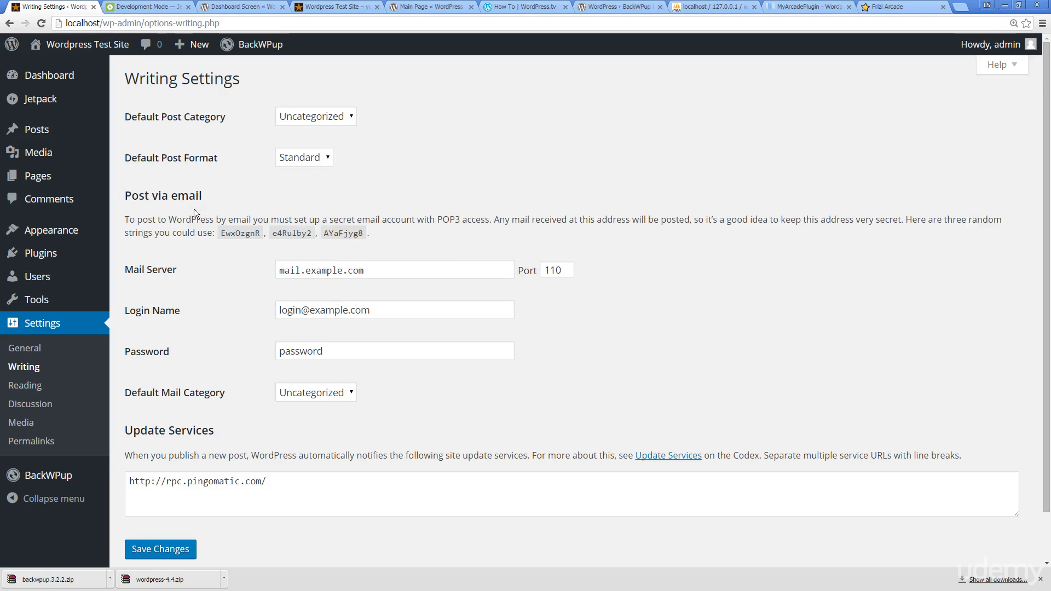
scroll(198, 208, "down", 1)
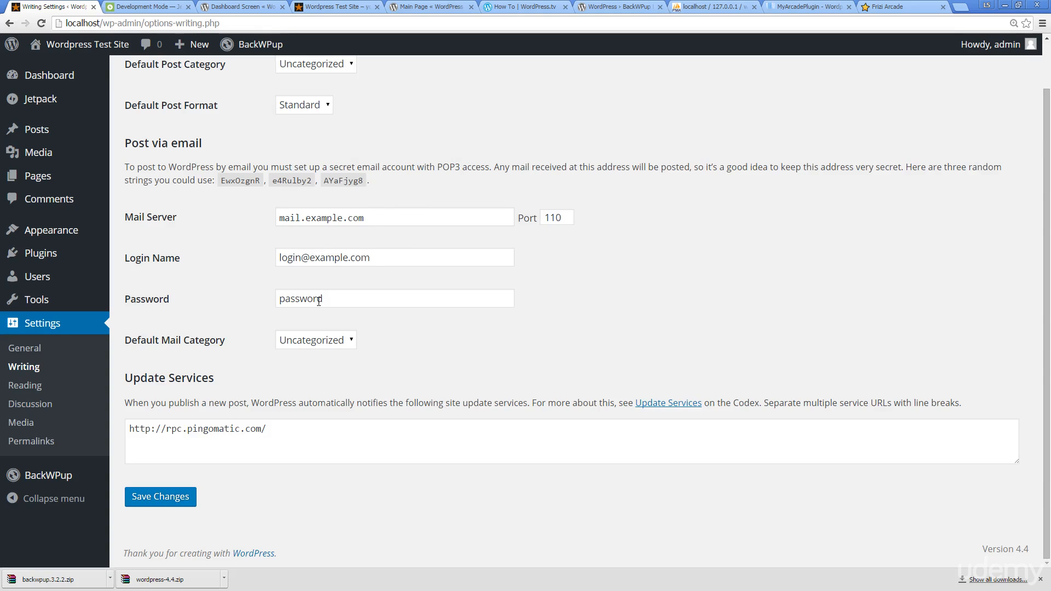
- Review the default mail category choices and the Update Services list in Writing Settings
left_click(331, 339)
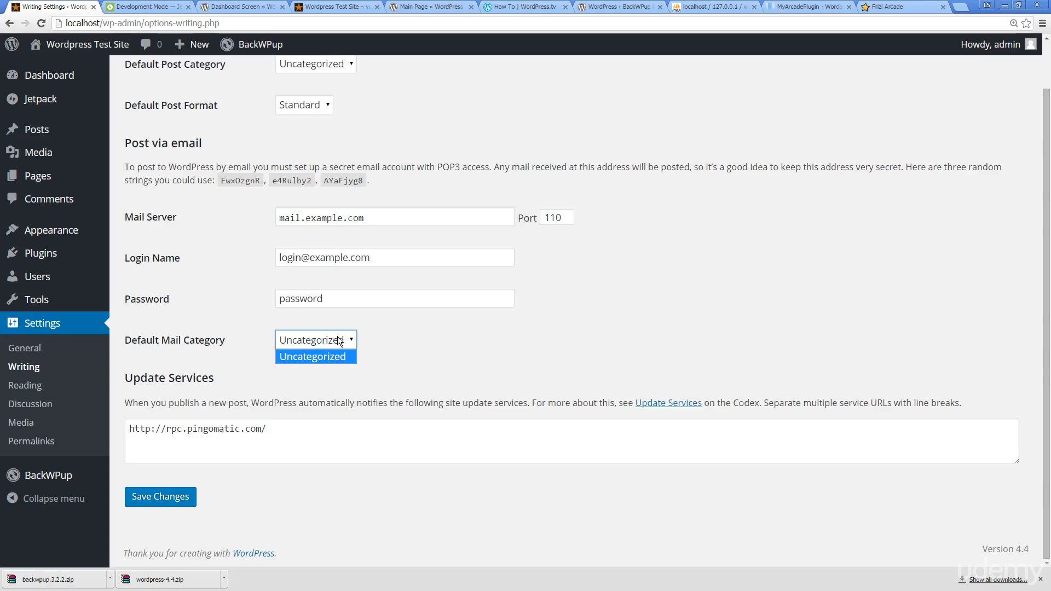
left_click(397, 339)
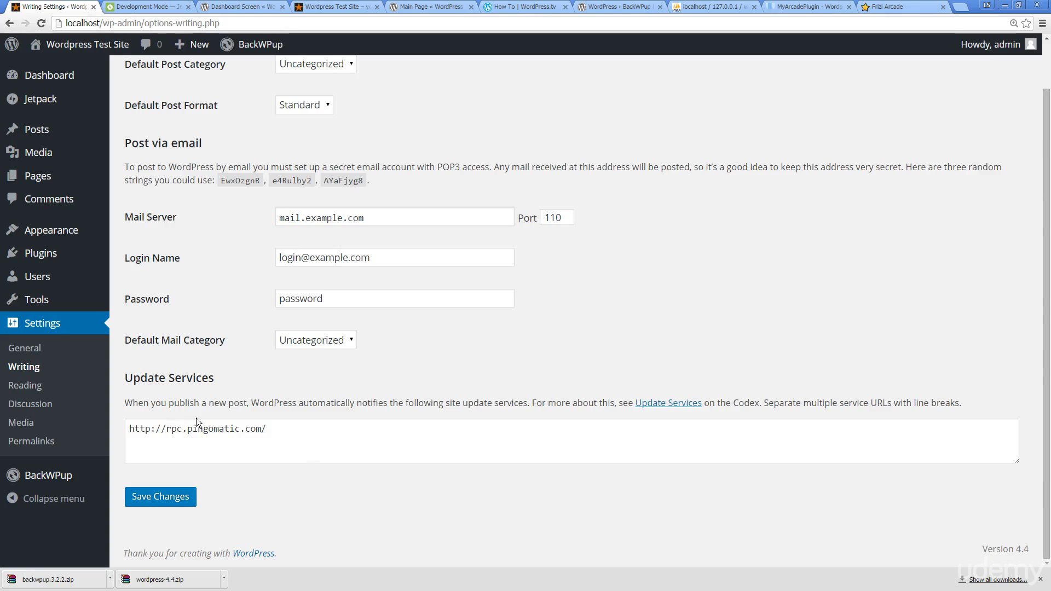
left_click(216, 442)
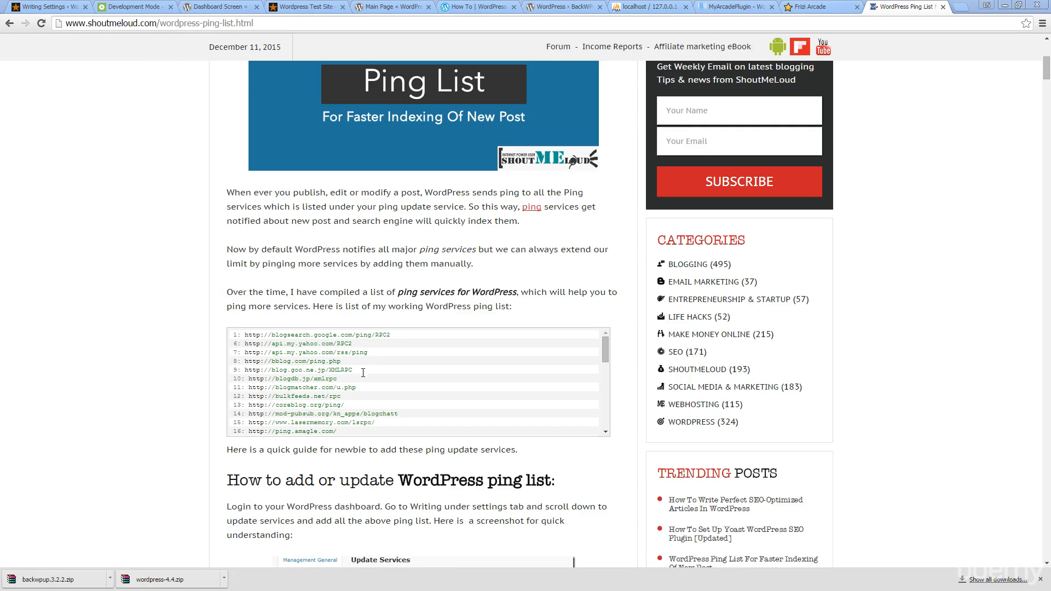
- Try to select and copy the whole WordPress ping list from the ShoutMeLoud article
left_click_drag(253, 334, 290, 386)
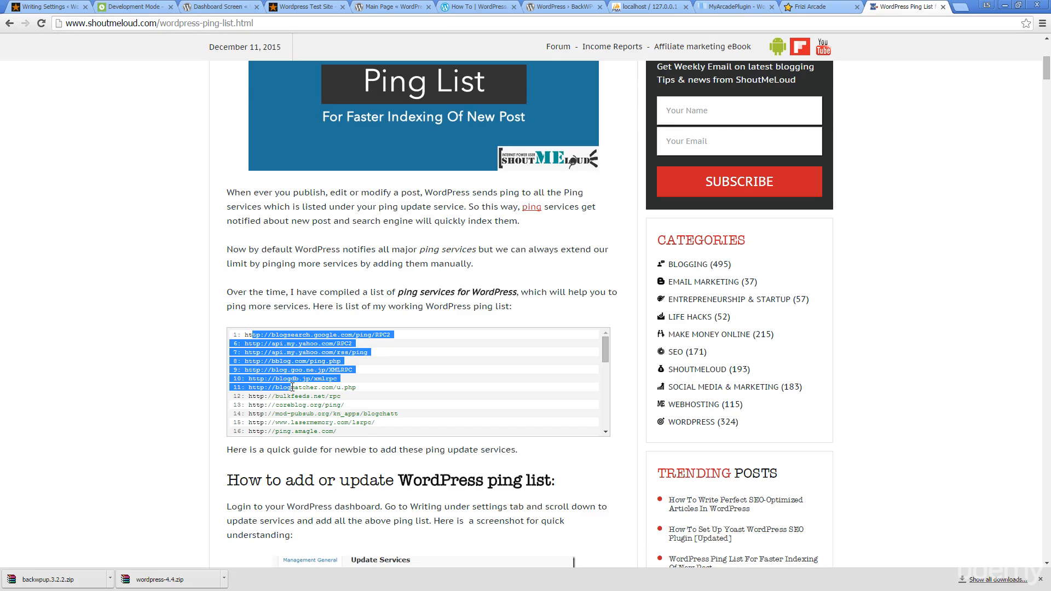
left_click(319, 381)
key("ctrl+a")
left_click(546, 342)
scroll(414, 365, "down", 3)
scroll(414, 365, "down", 3)
scroll(197, 328, "down", 5)
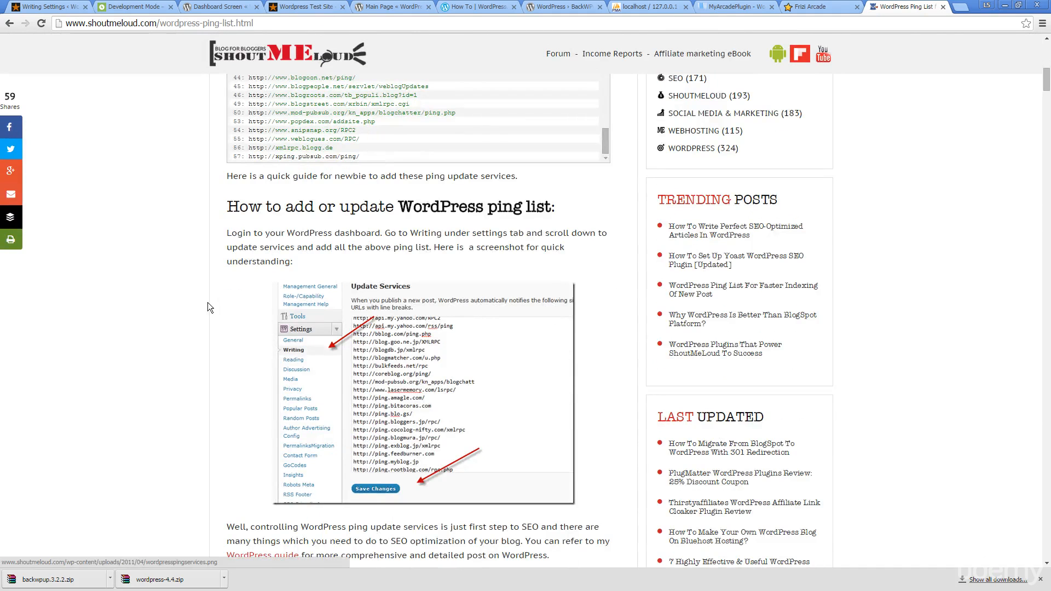
scroll(194, 302, "up", 3)
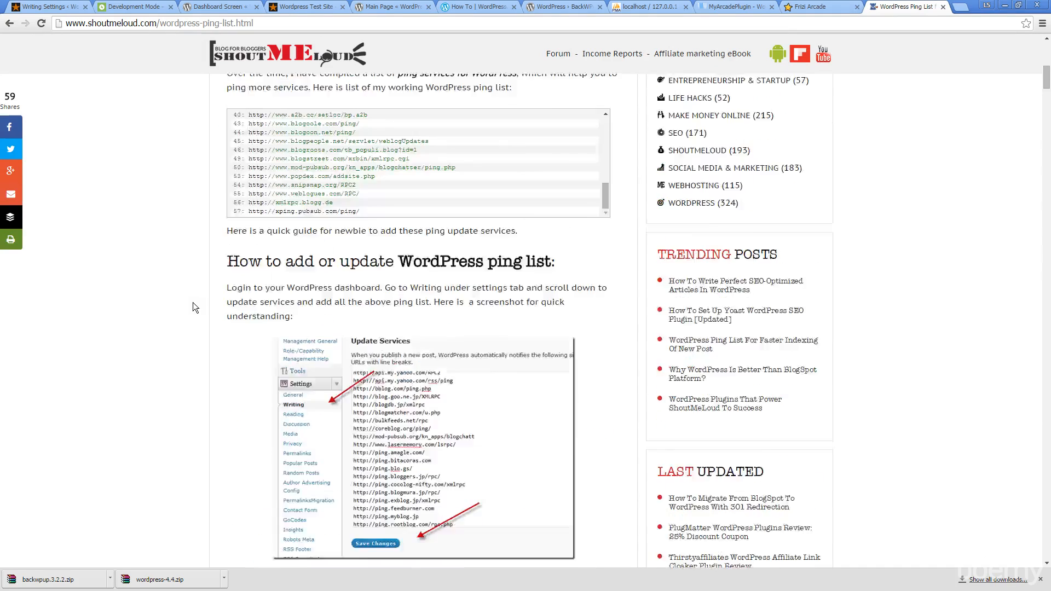
left_click_drag(367, 322, 236, 208)
- Try pasting the ShoutMeLoud ping list on a new line in Update Services, and undo the paste
left_click(52, 7)
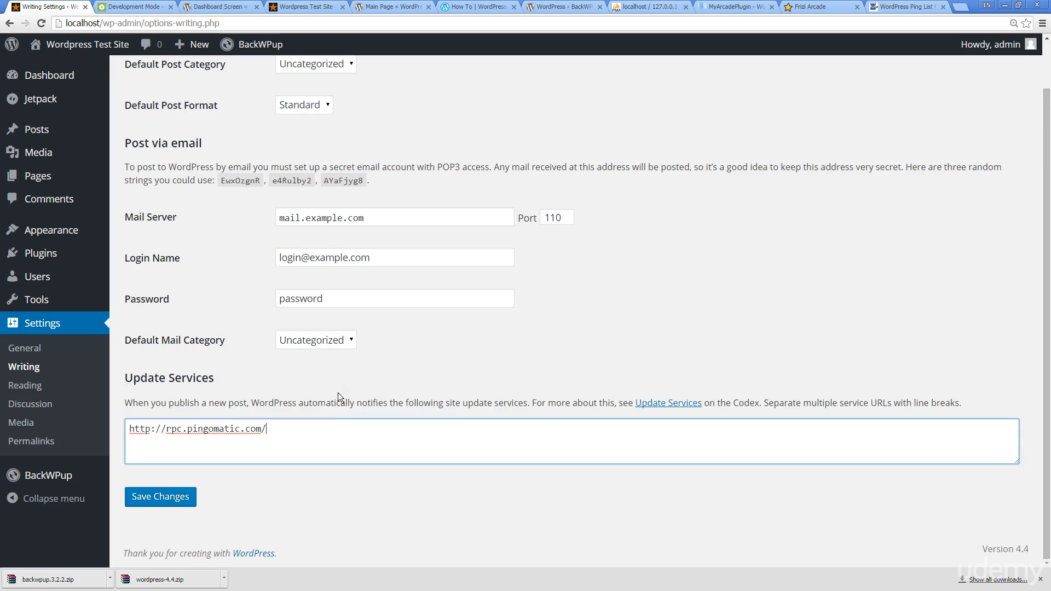
key("Return")
key("ctrl+v")
key("ctrl+z")
- Go back from the ShoutMeLoud article to the Google results and open Dessky.com's WordPress Ping List 2015 article
left_click(895, 7)
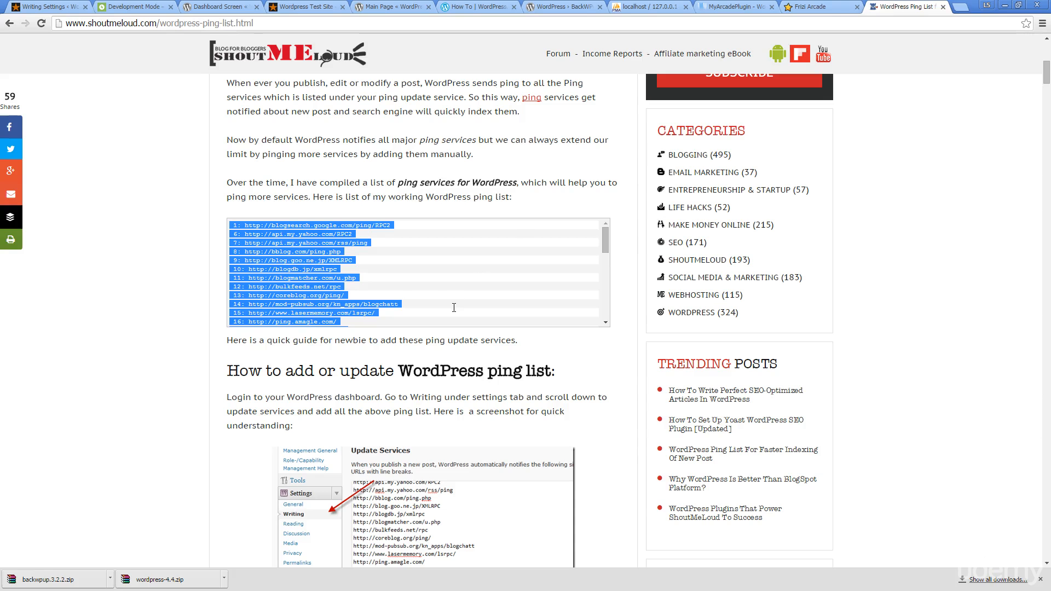
scroll(211, 270, "down", 15)
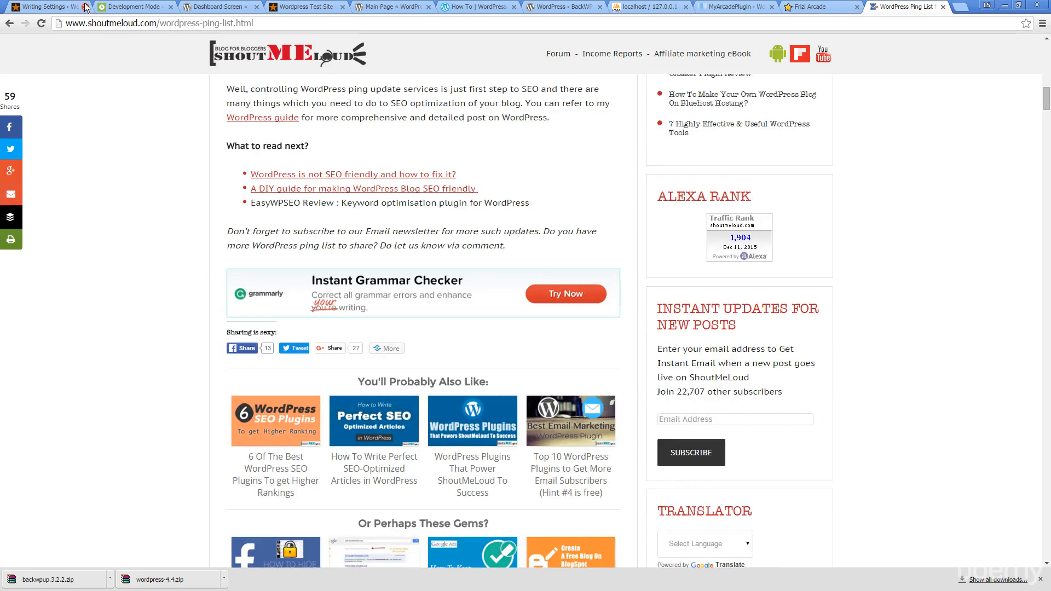
left_click(9, 23)
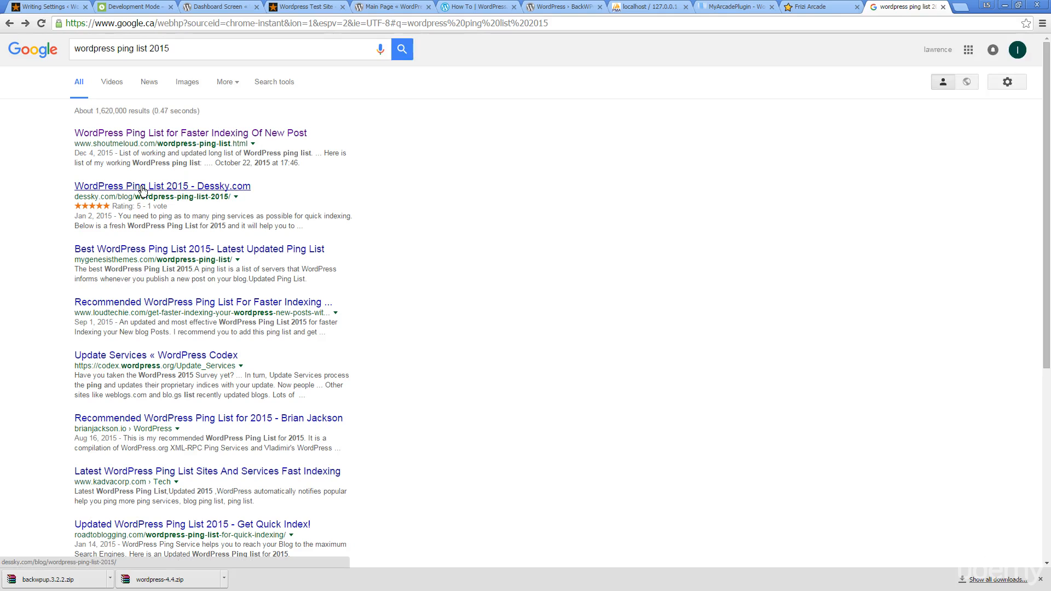
left_click(143, 190)
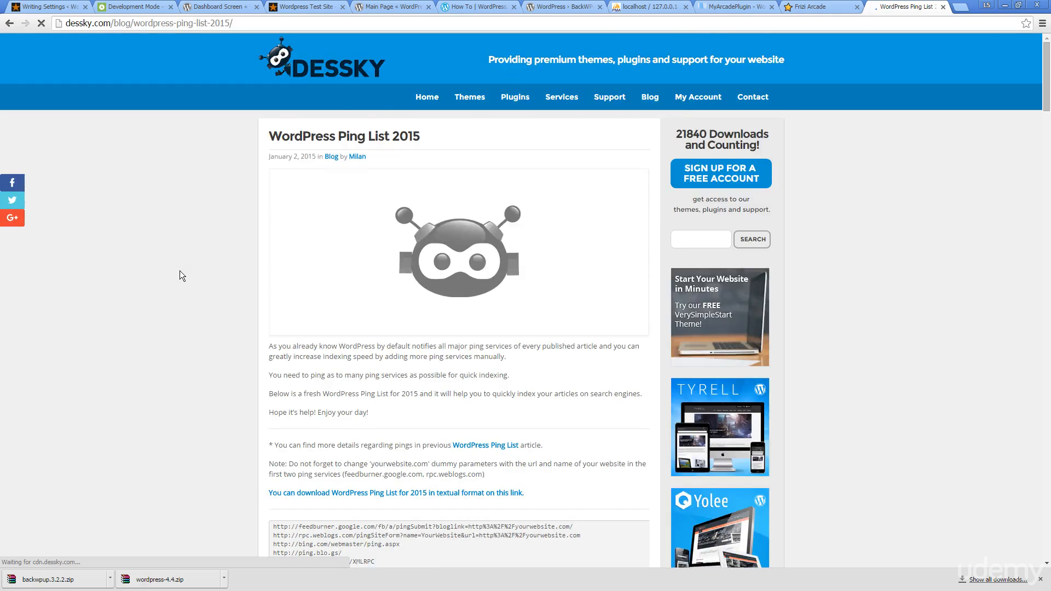
scroll(182, 270, "down", 5)
scroll(196, 260, "down", 15)
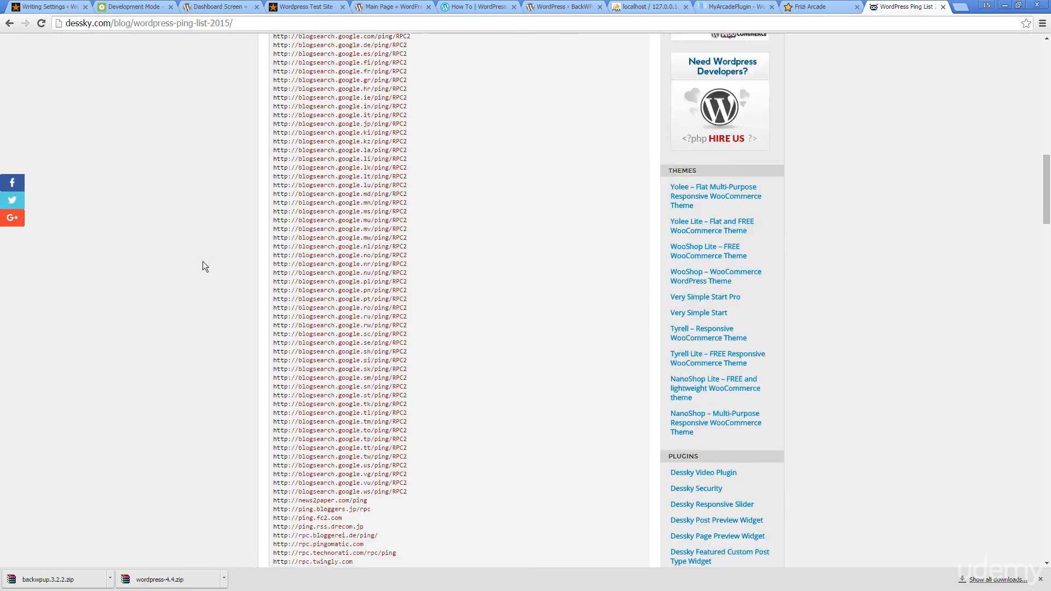
- Copy the full list of ping URLs from the Dessky article, from the feedburner.google.com entry through the services.newsgator.com entry
scroll(202, 267, "up", 2)
left_click_drag(466, 349, 282, 157)
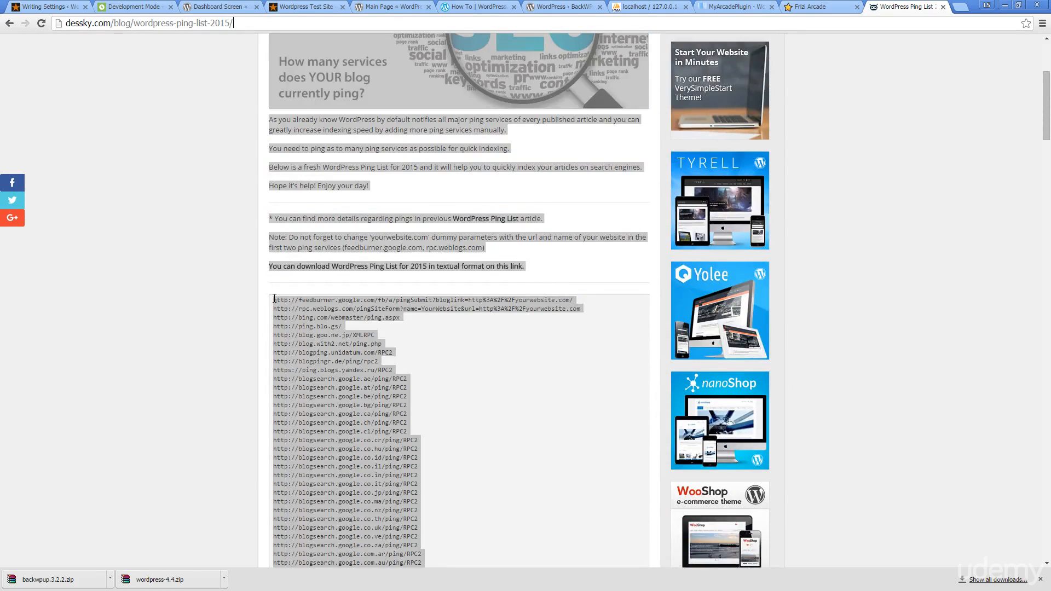
left_click(320, 326)
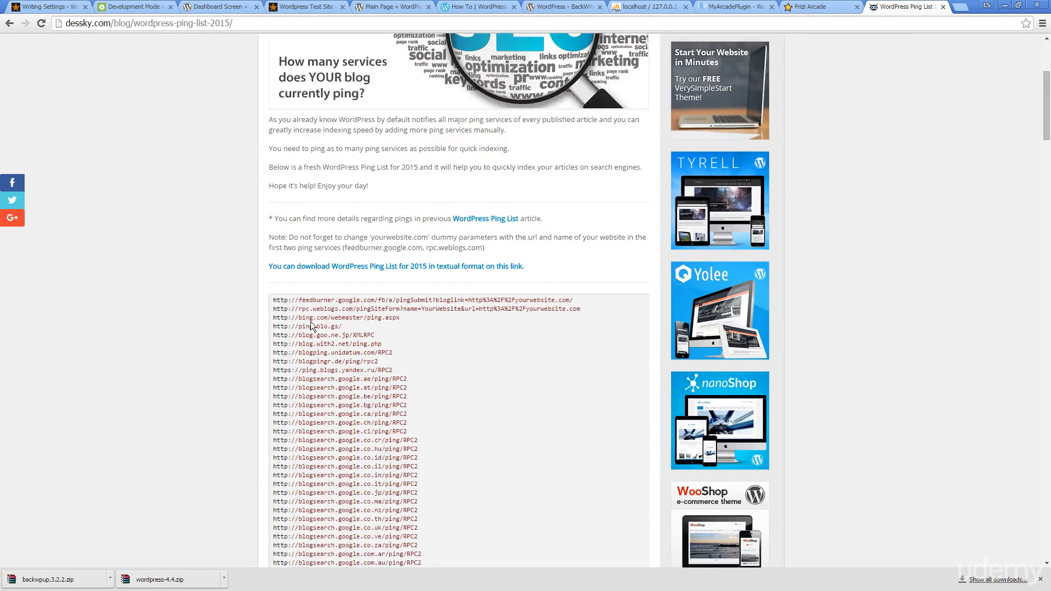
left_click_drag(276, 297, 485, 347)
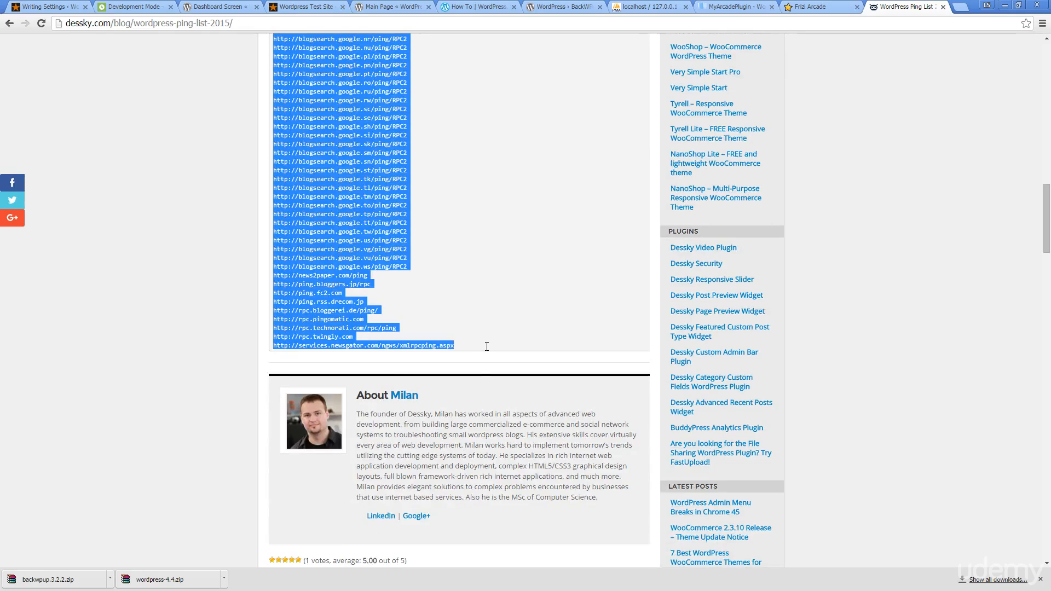
key("ctrl+c")
left_click(57, 6)
left_click(257, 459)
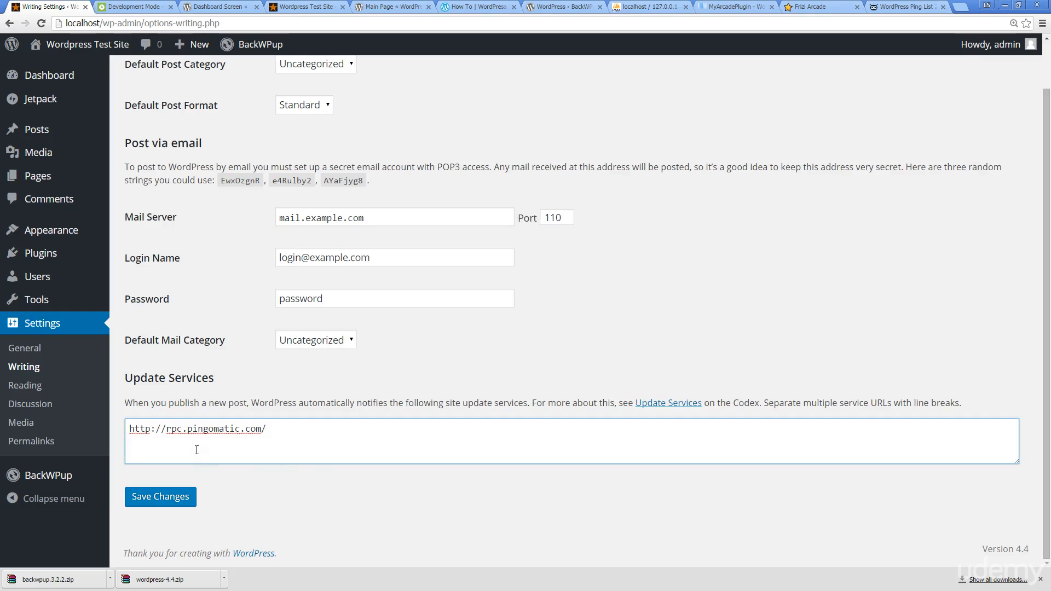
key("ctrl+v")
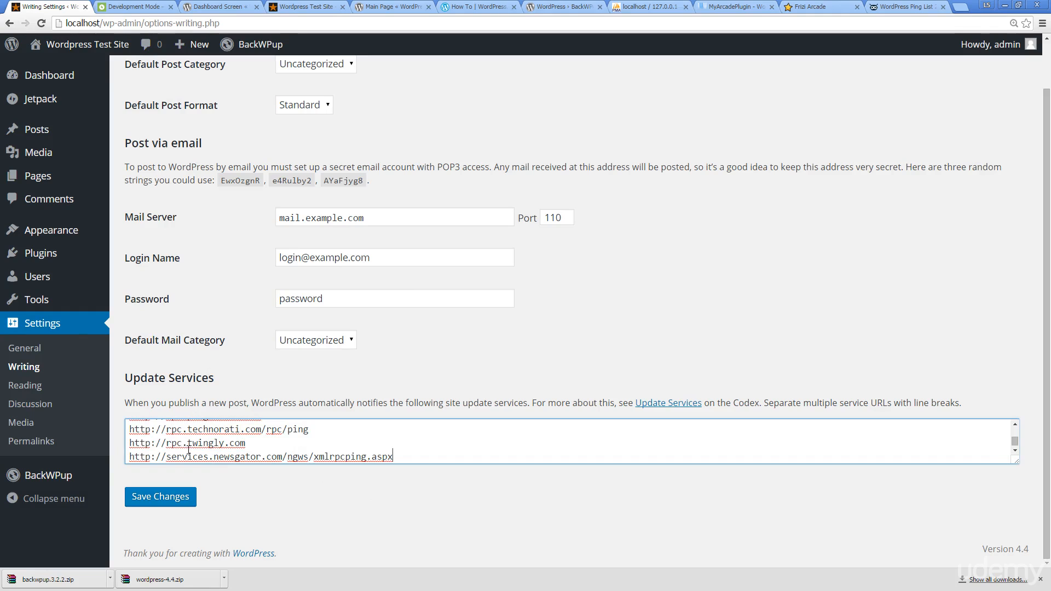
- Enlarge the Update Services text box vertically and look through the pasted ping URLs
left_click_drag(1015, 461, 1016, 572)
scroll(365, 492, "up", 10)
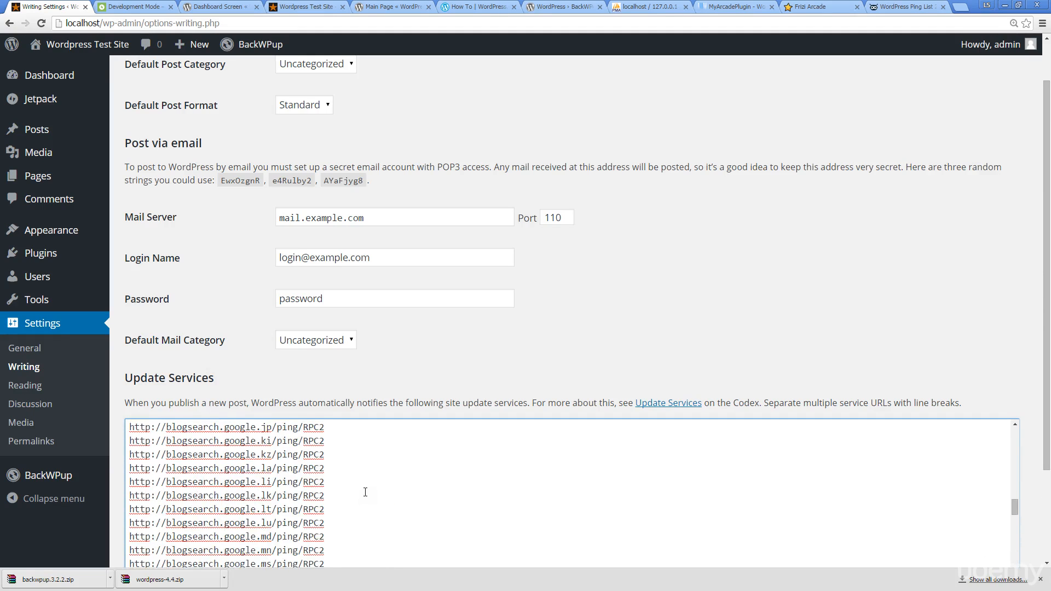
scroll(365, 490, "up", 4)
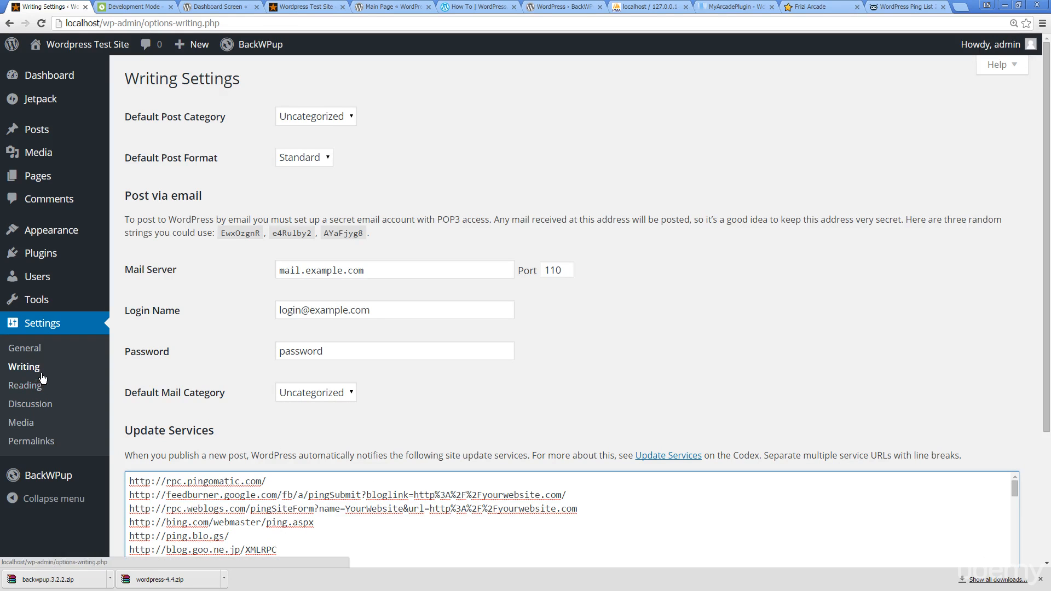
scroll(260, 365, "down", 7)
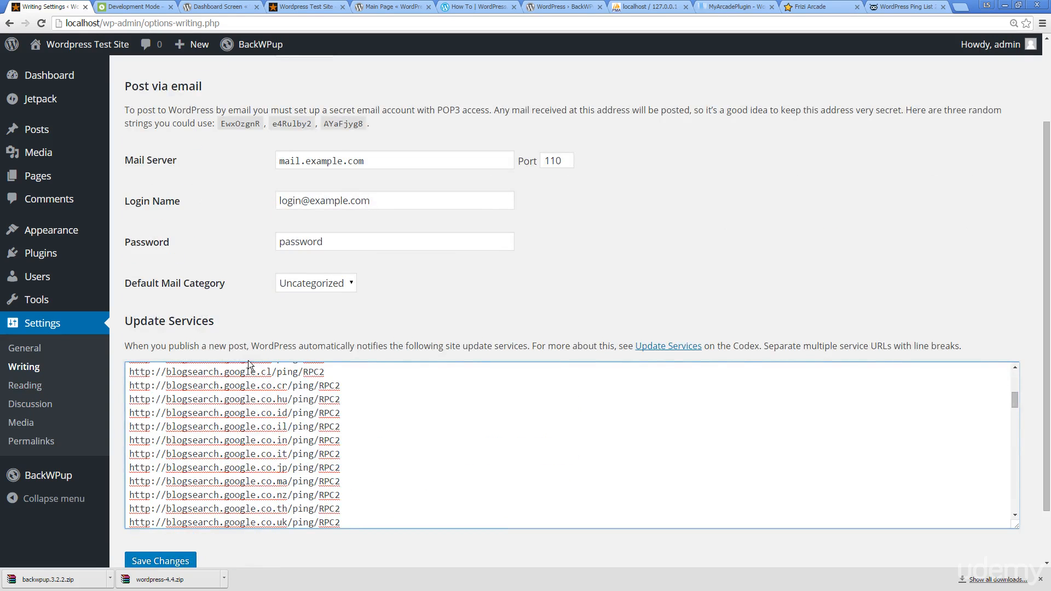
- Return to the Google results and check the search phrase "wordpress ping list 2015"
left_click(915, 5)
left_click(10, 24)
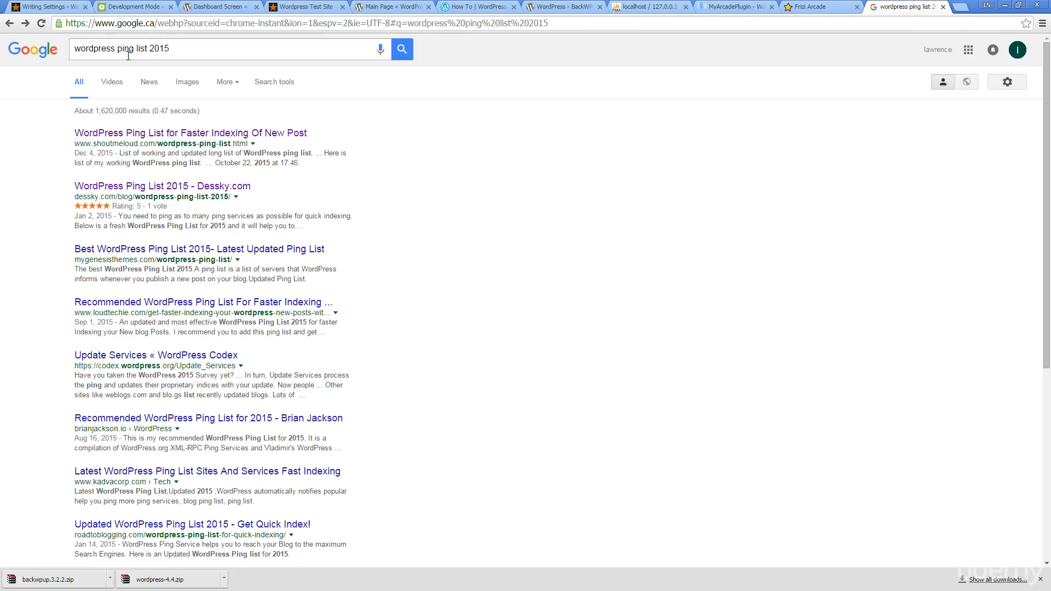
left_click(193, 48)
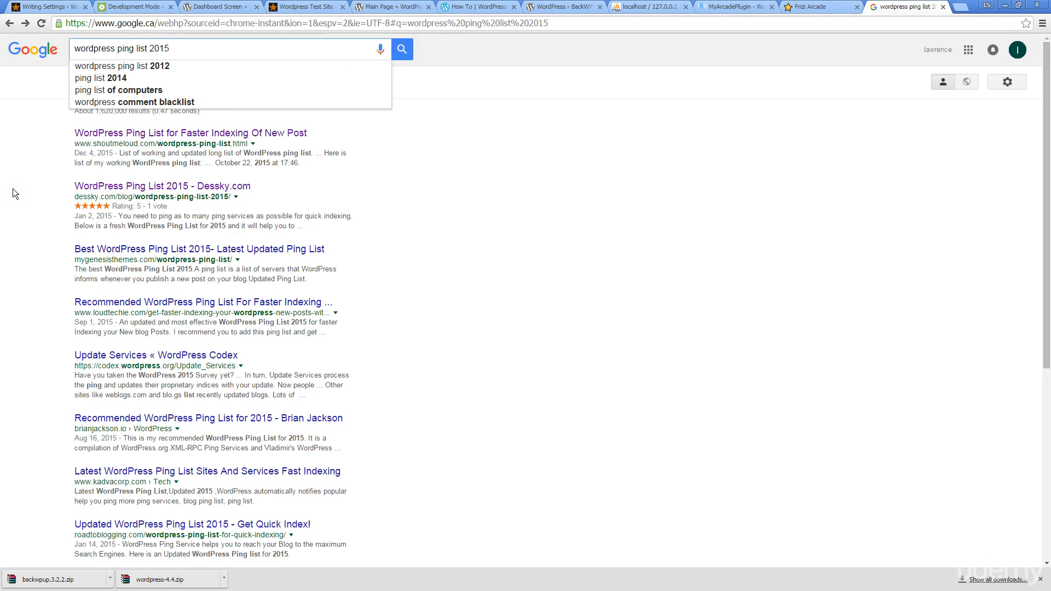
- Switch back to Writing Settings and review the ping URLs entered under Update Services
left_click(46, 6)
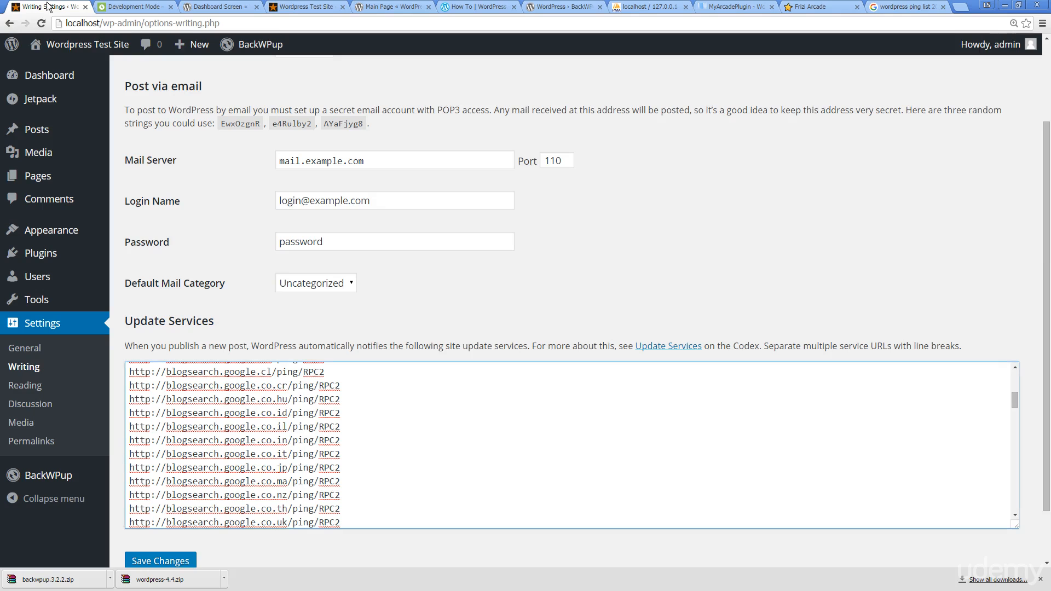
scroll(335, 404, "down", 2)
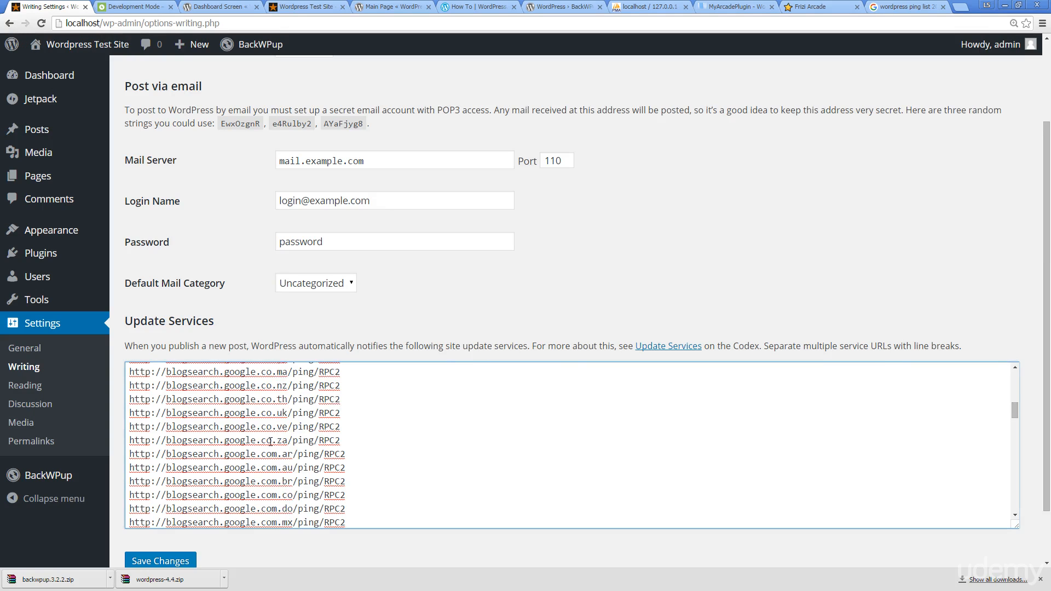
scroll(280, 444, "down", 1)
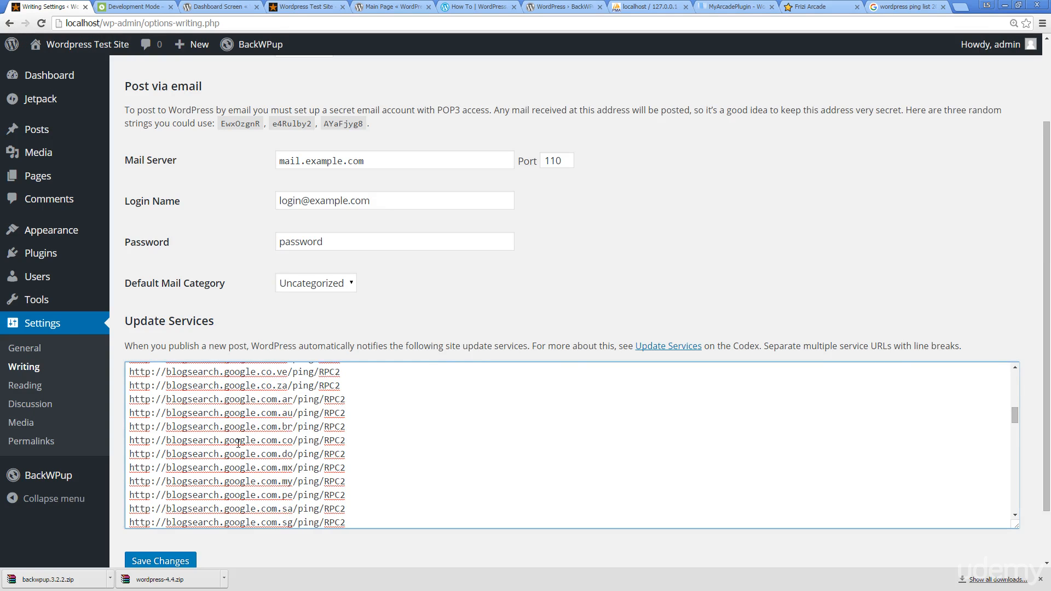
scroll(244, 428, "down", 3)
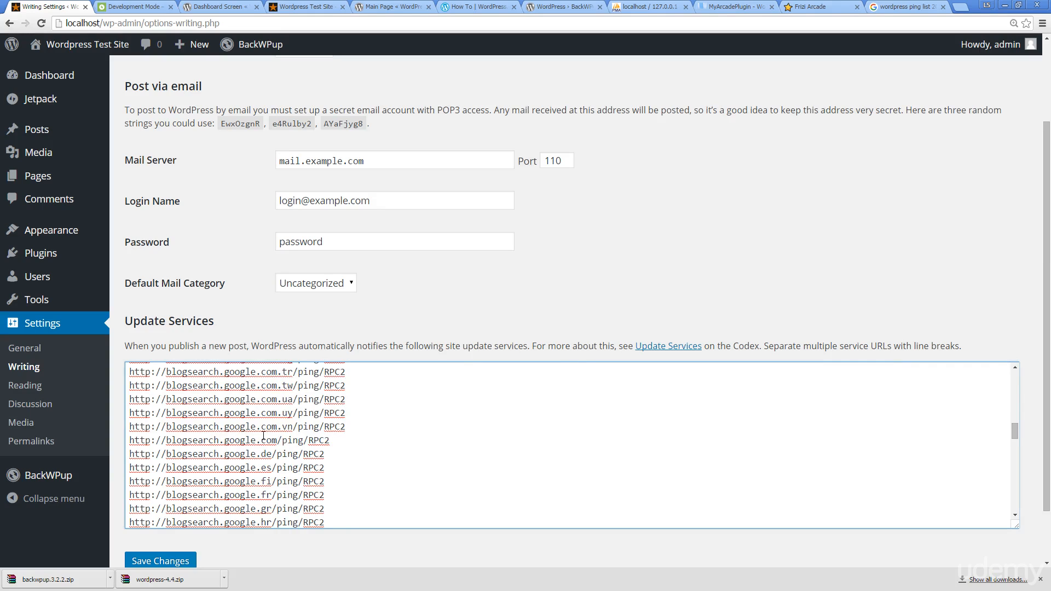
scroll(204, 438, "down", 3)
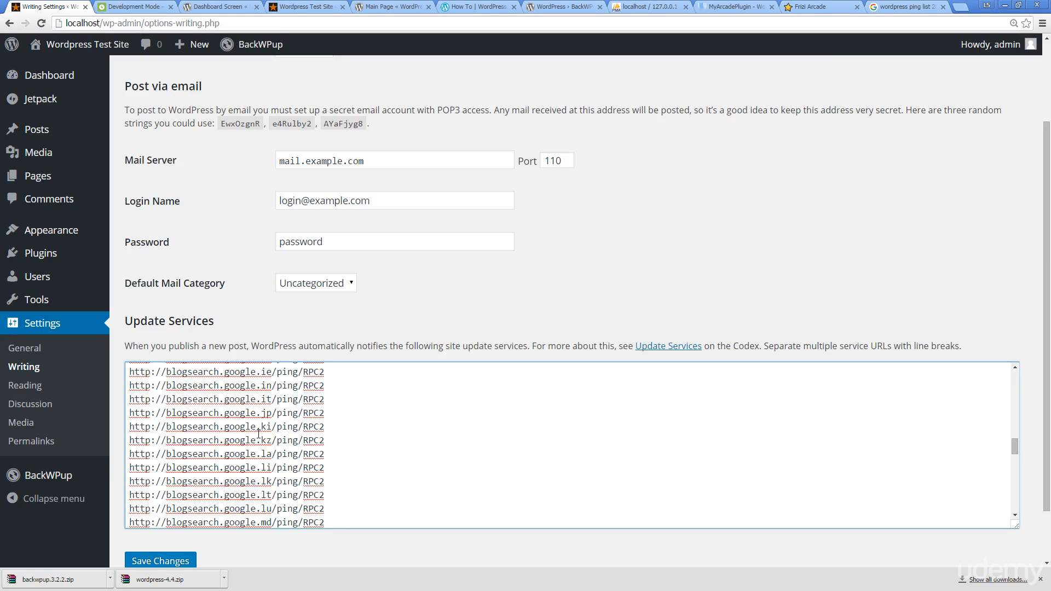